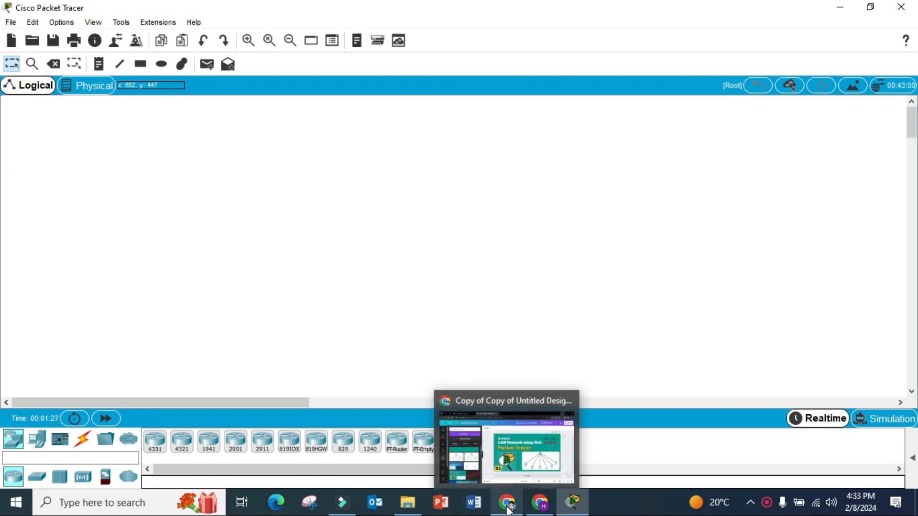
Step: Look through the video list of the computer networks playlist in the browser and return to Packet Tracer
click(540, 502)
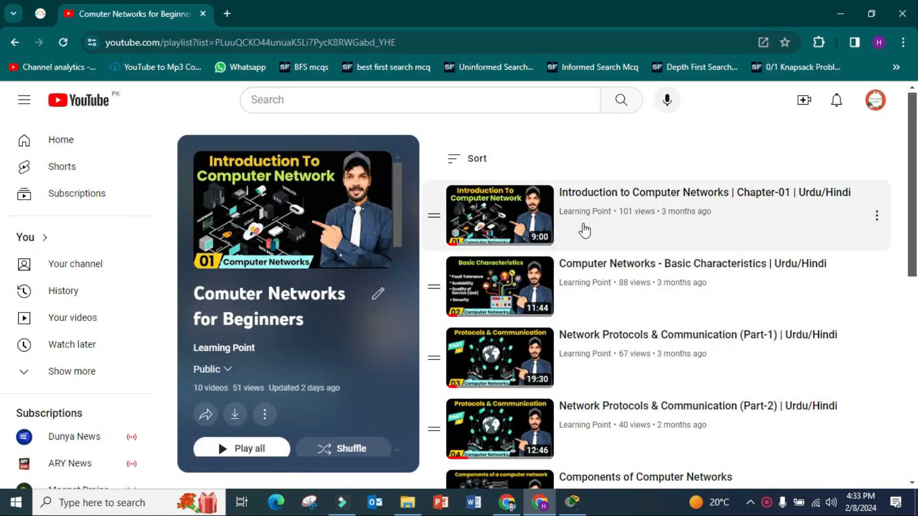
scroll(629, 368, down, 1)
scroll(629, 368, down, 3)
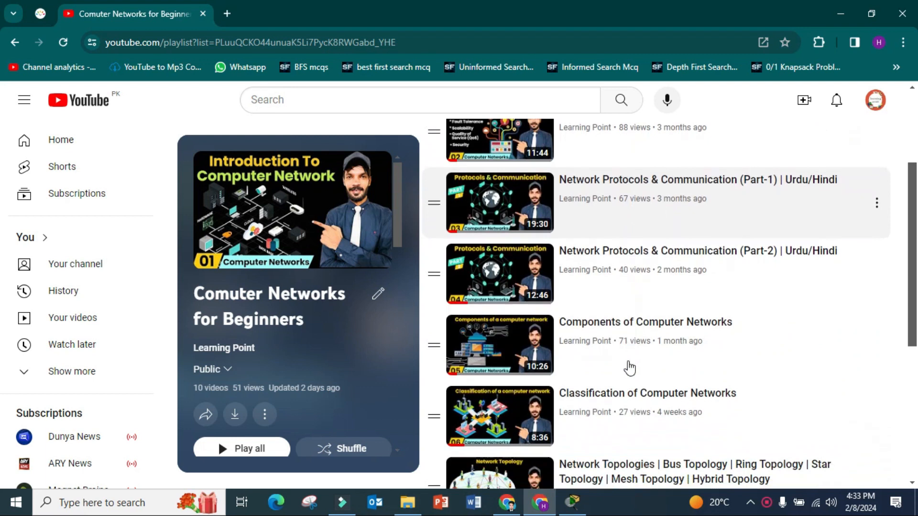
click(573, 509)
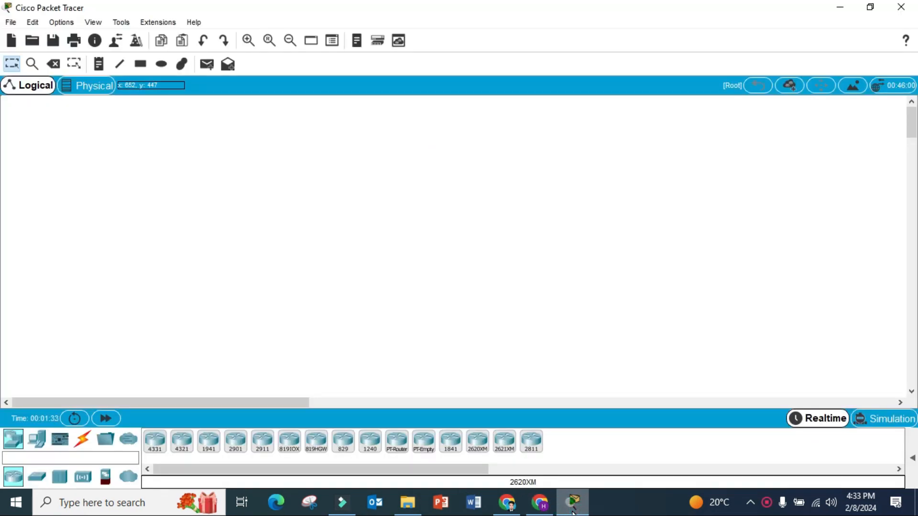
click(539, 503)
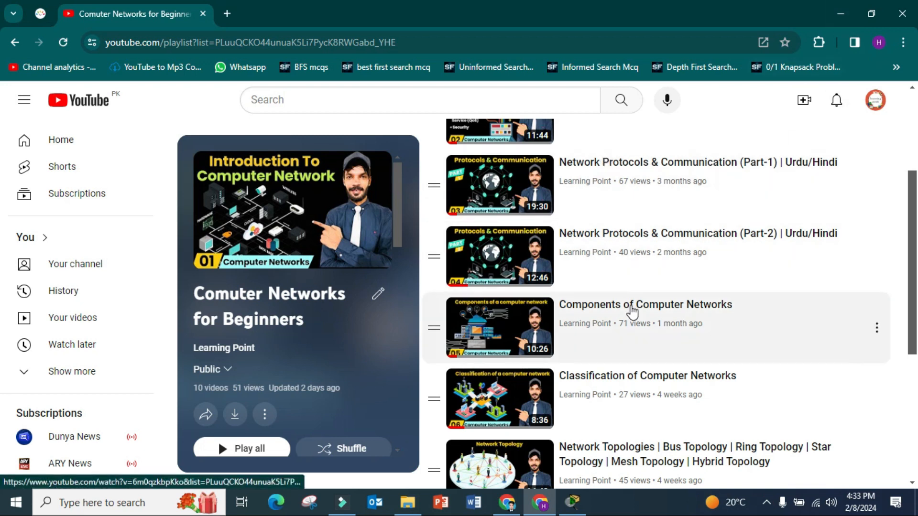
click(572, 502)
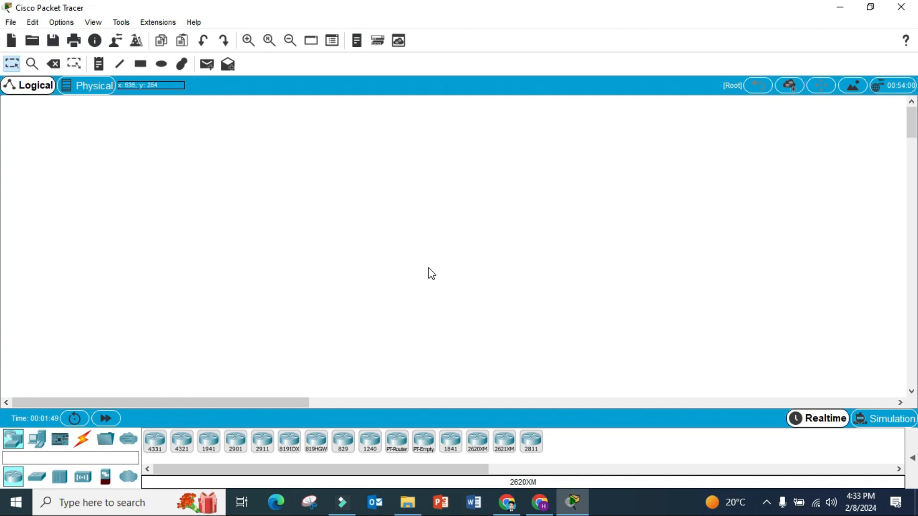
Step: Place a 2960 switch in the upper middle of the logical workspace and view its physical ports
click(36, 478)
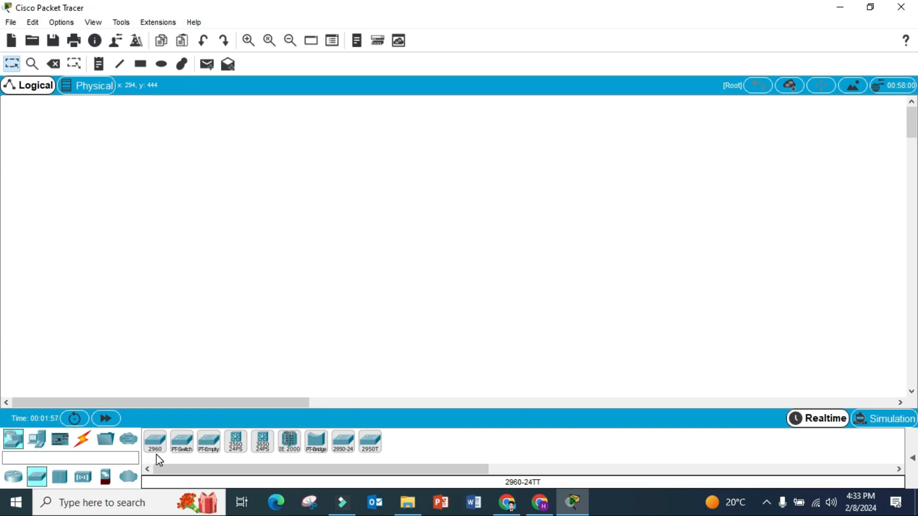
drag(158, 454, 415, 183)
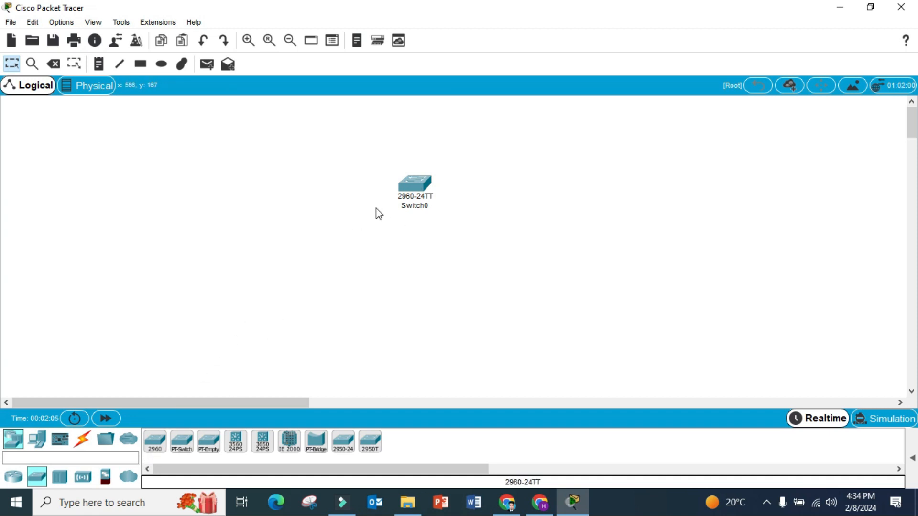
click(411, 186)
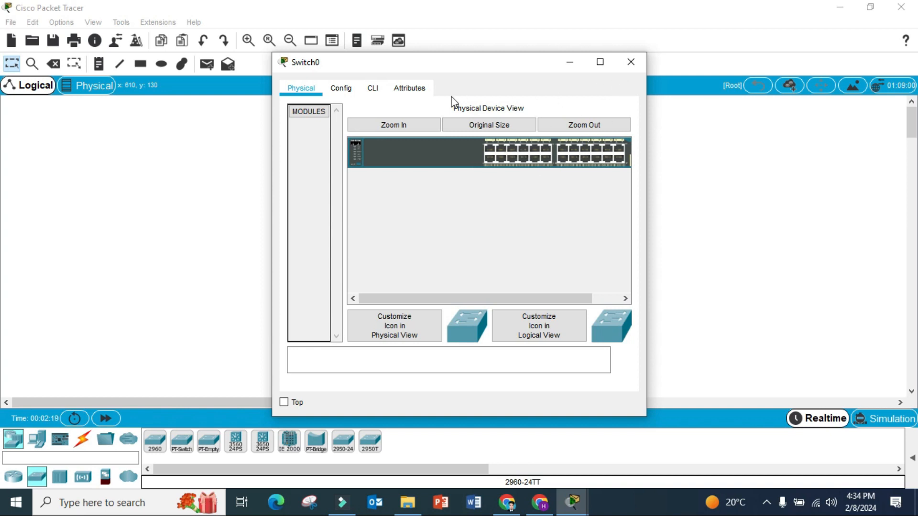
click(633, 62)
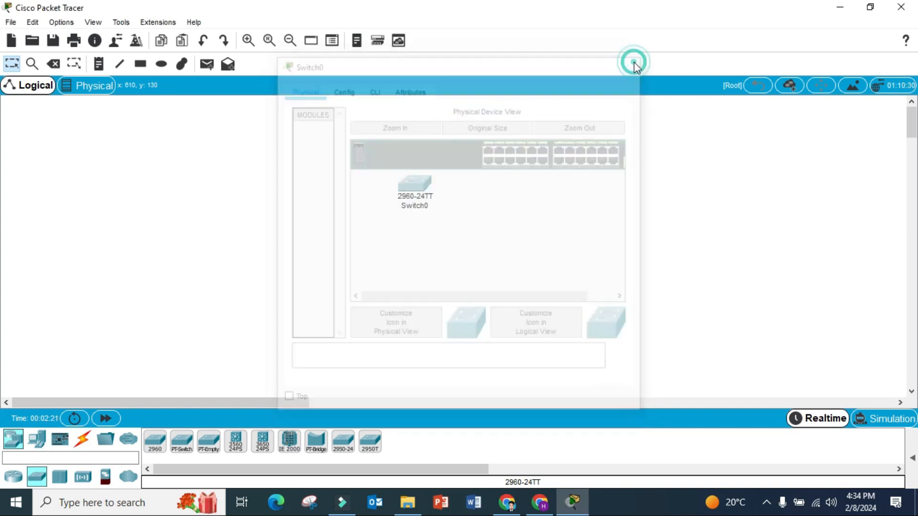
Step: Add five generic PCs to the workspace in a row below the switch, rising toward its right side
click(37, 439)
click(157, 445)
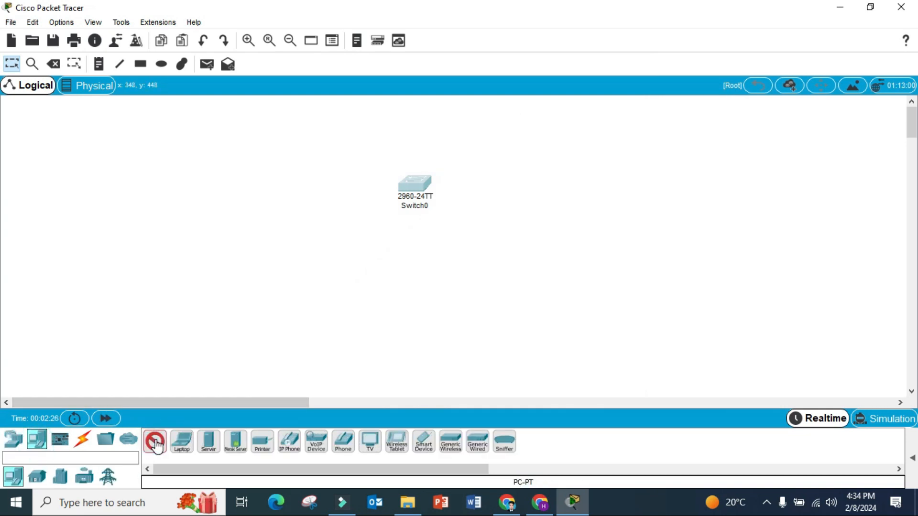
click(256, 304)
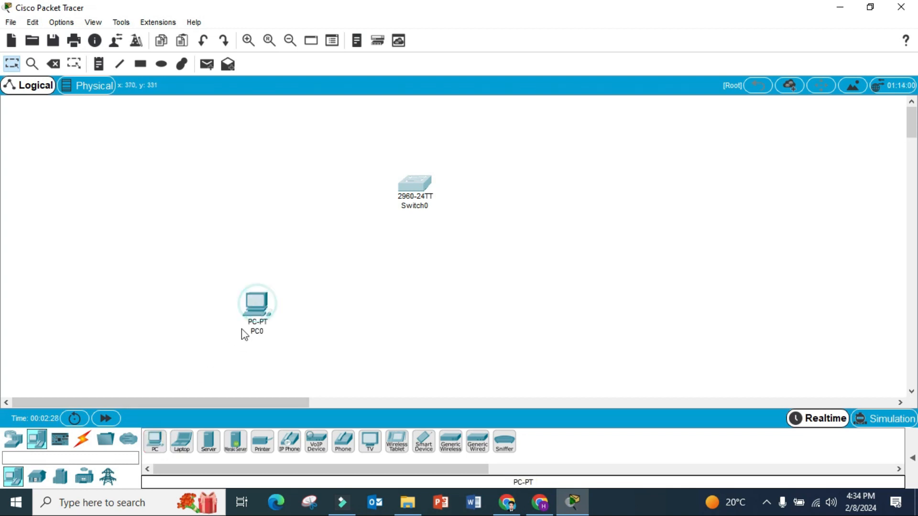
click(157, 444)
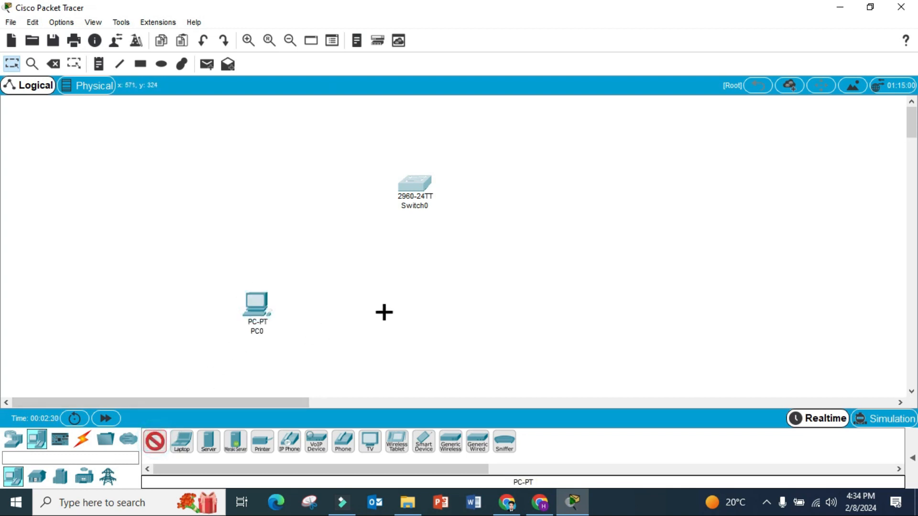
click(383, 311)
click(165, 443)
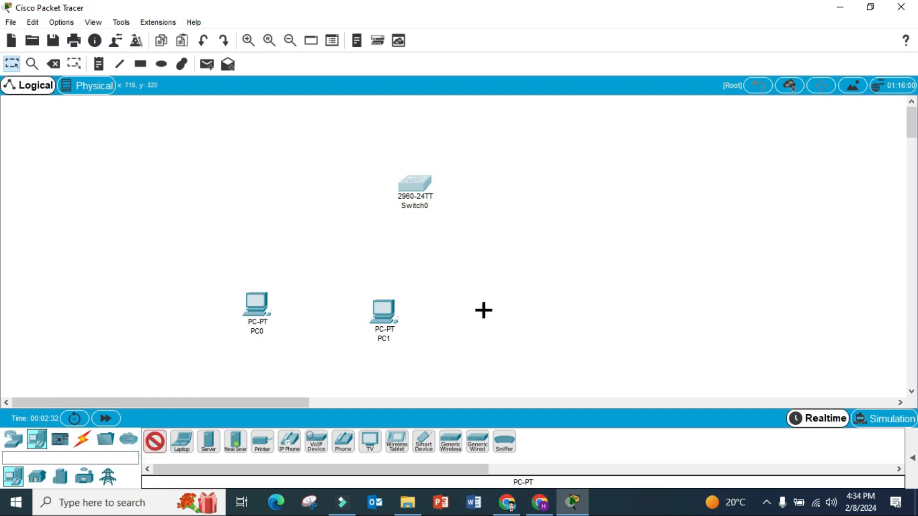
click(483, 310)
click(156, 443)
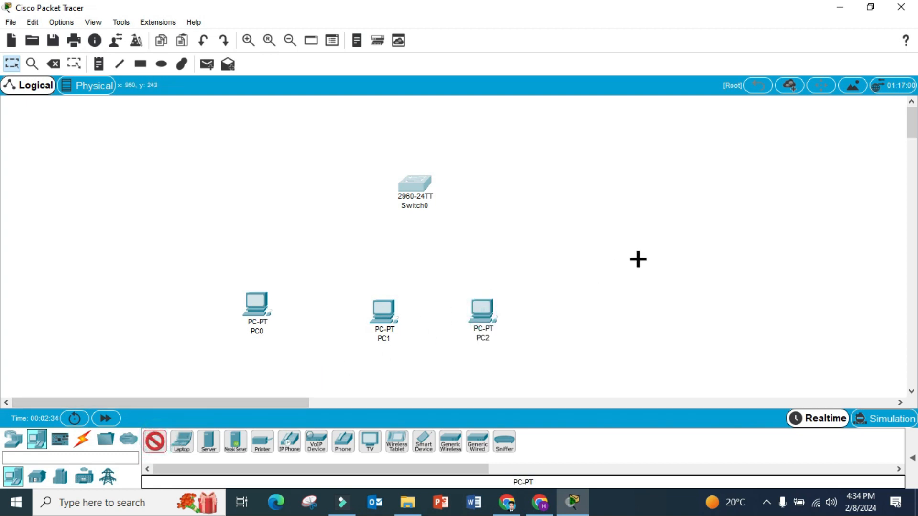
click(576, 279)
click(161, 440)
click(623, 232)
Step: Reposition the switch higher in the workspace and spread PC1 through PC4 in an arc below it
drag(413, 184, 422, 154)
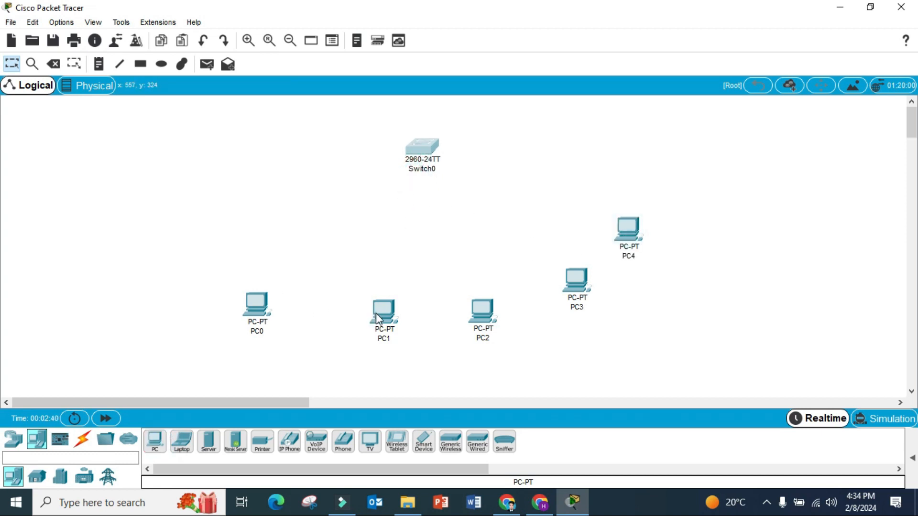
drag(378, 318, 349, 343)
drag(477, 317, 463, 357)
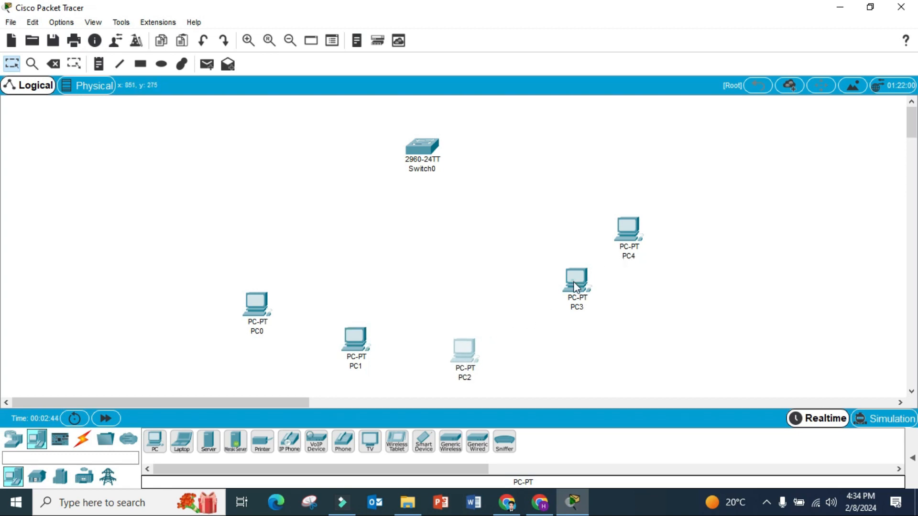
drag(574, 280, 566, 322)
drag(631, 236, 657, 278)
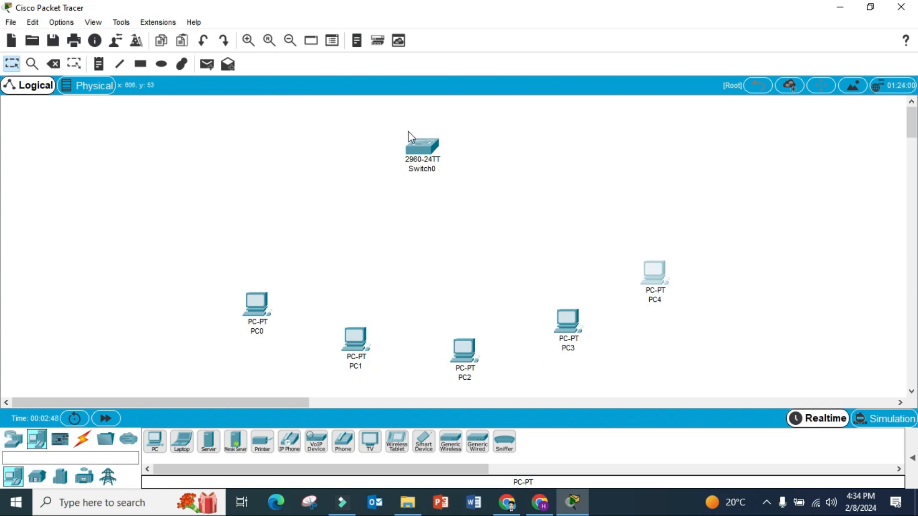
drag(419, 145, 434, 150)
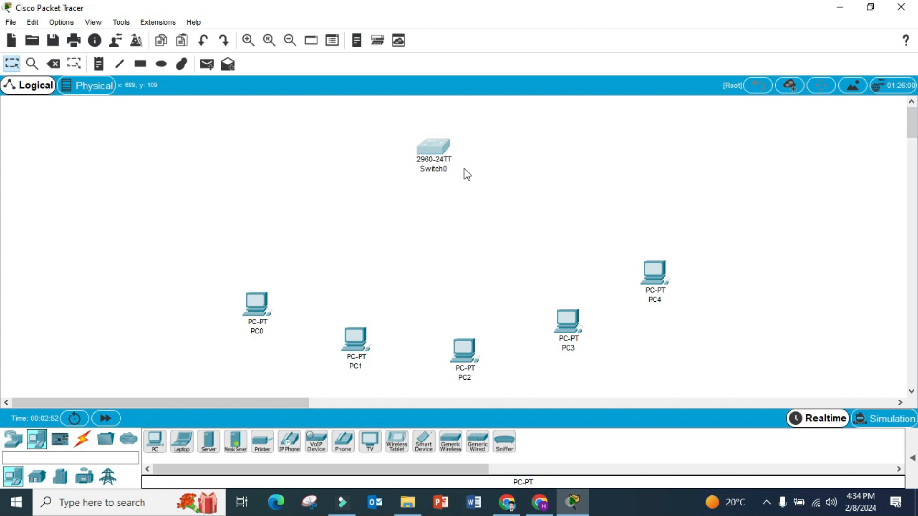
Step: Connect PC0's FastEthernet0 port to Switch0's FastEthernet0/1 with a copper straight-through cable
mouse_move(442, 152)
click(83, 439)
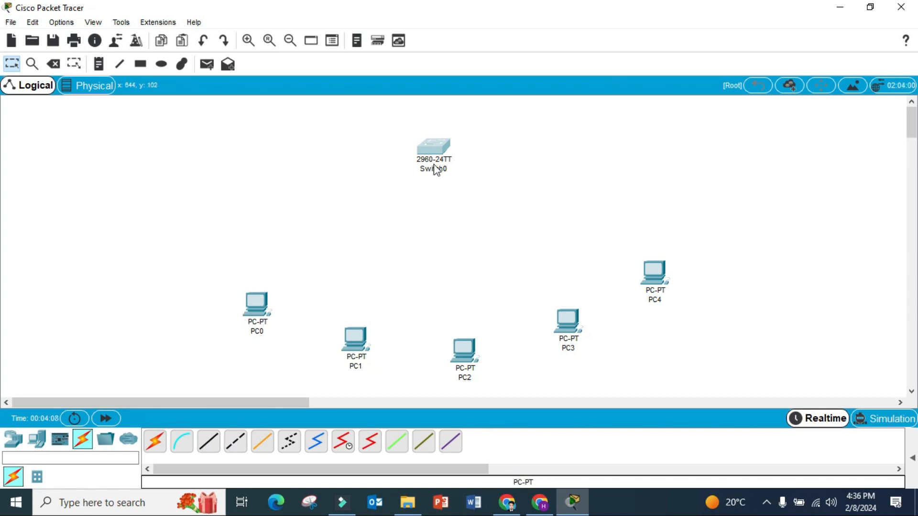
click(209, 440)
click(254, 294)
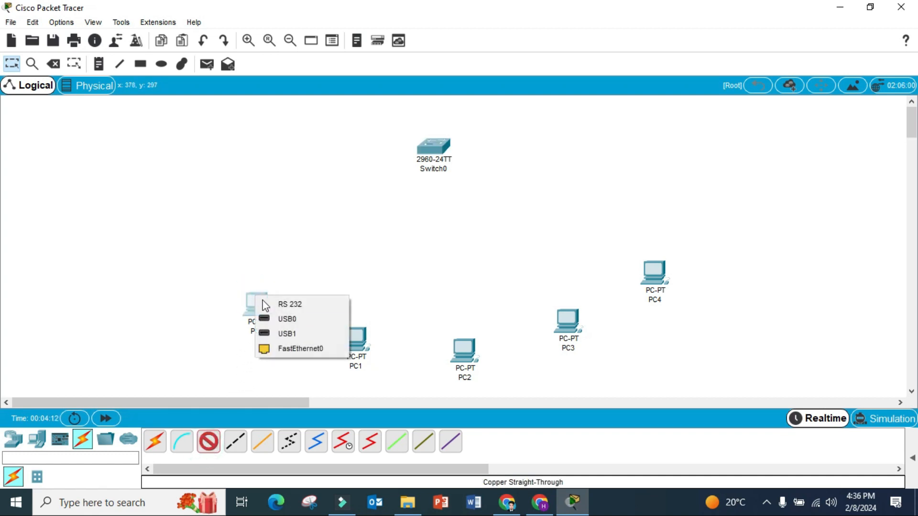
click(285, 342)
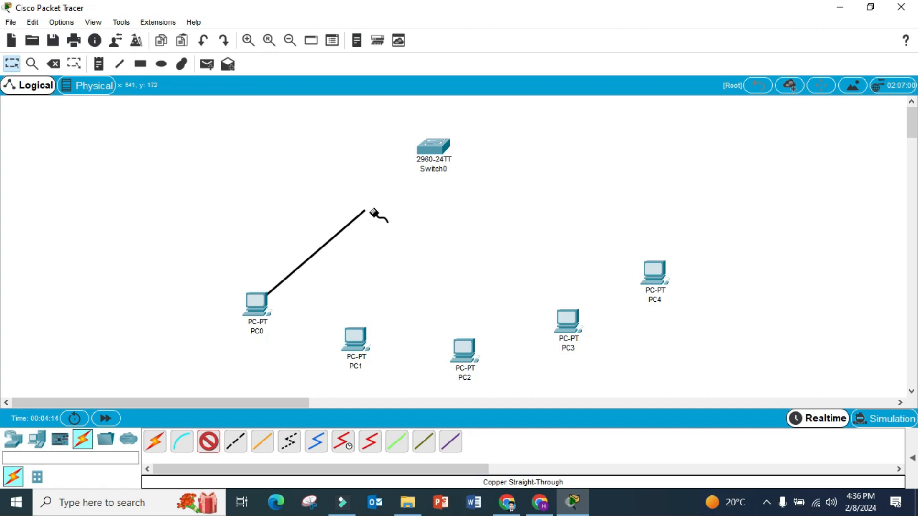
click(439, 149)
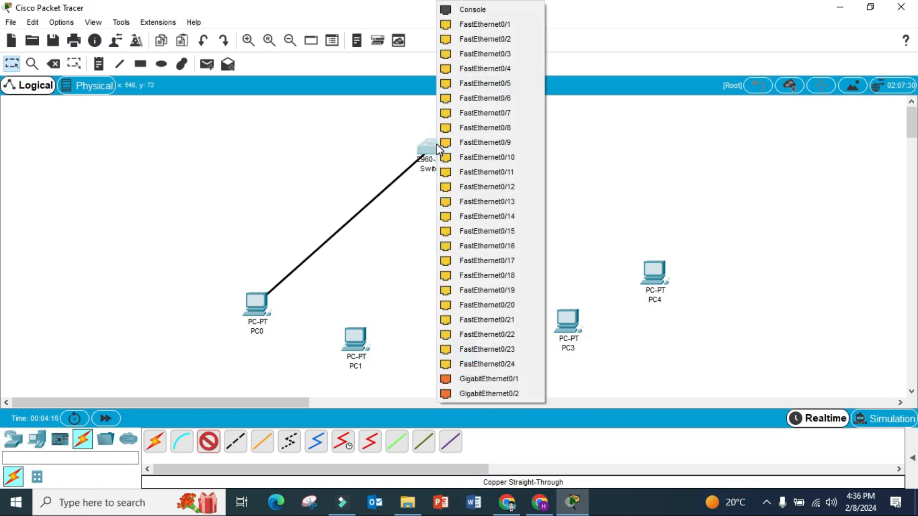
click(482, 25)
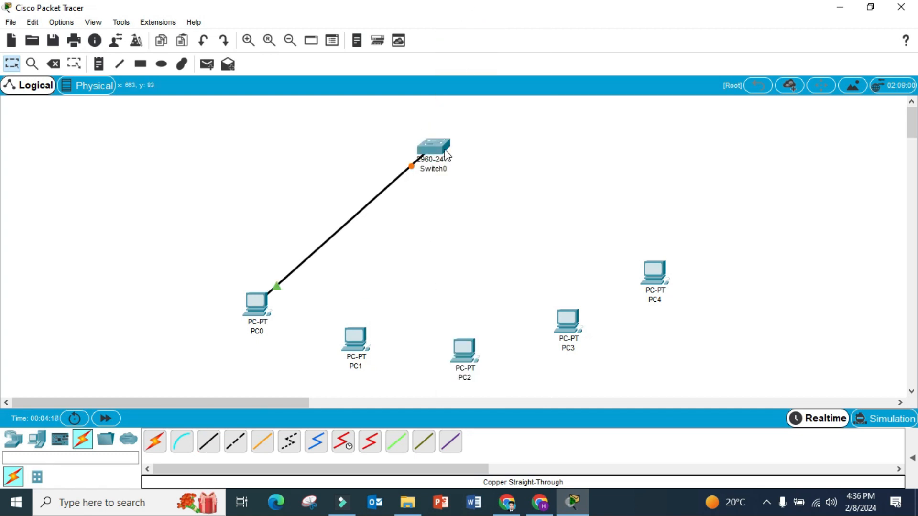
Step: Connect PC1's FastEthernet0 port to Switch0's FastEthernet0/3 with a copper straight-through cable
click(209, 440)
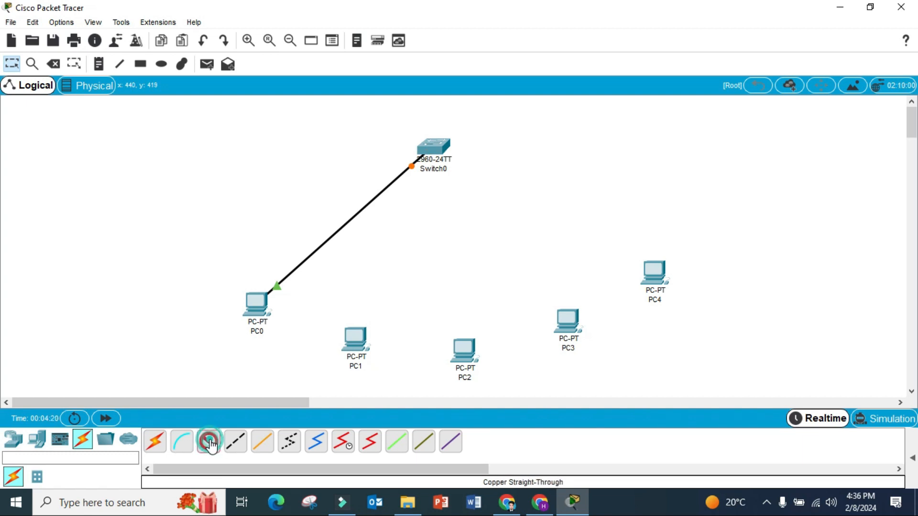
click(359, 343)
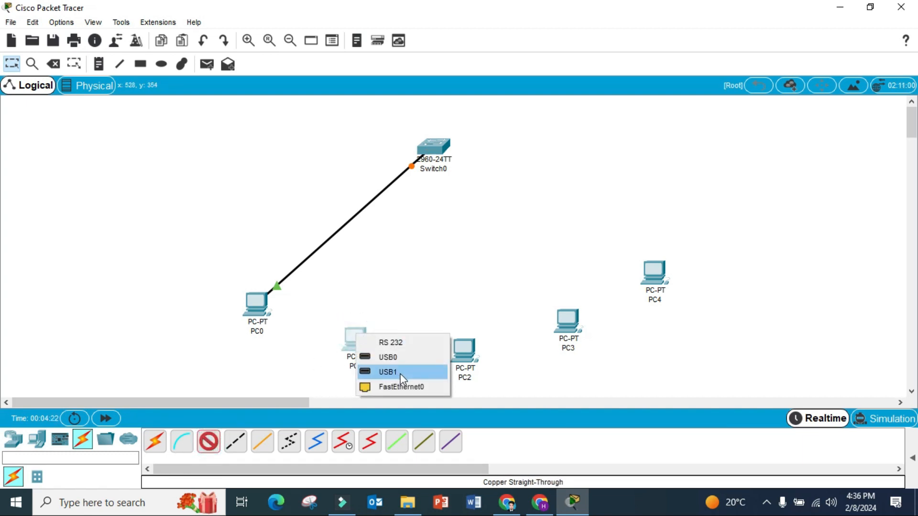
click(402, 386)
click(433, 150)
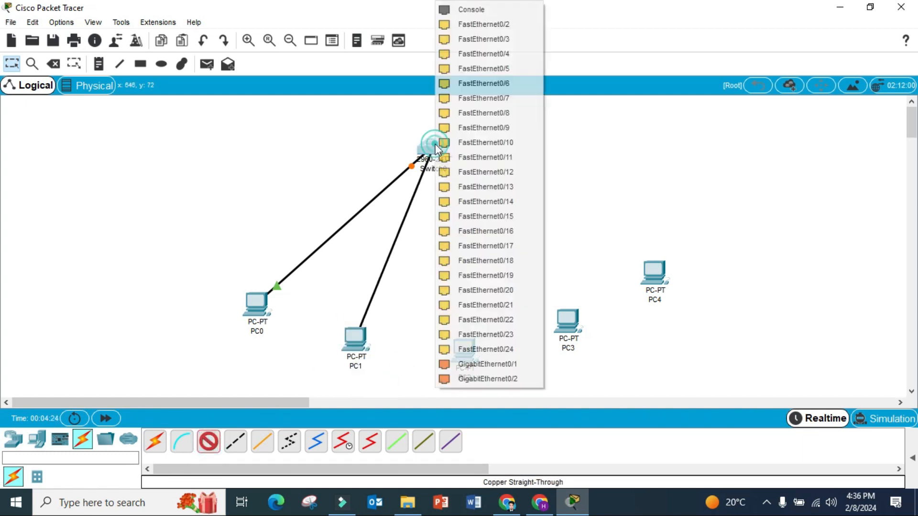
click(492, 39)
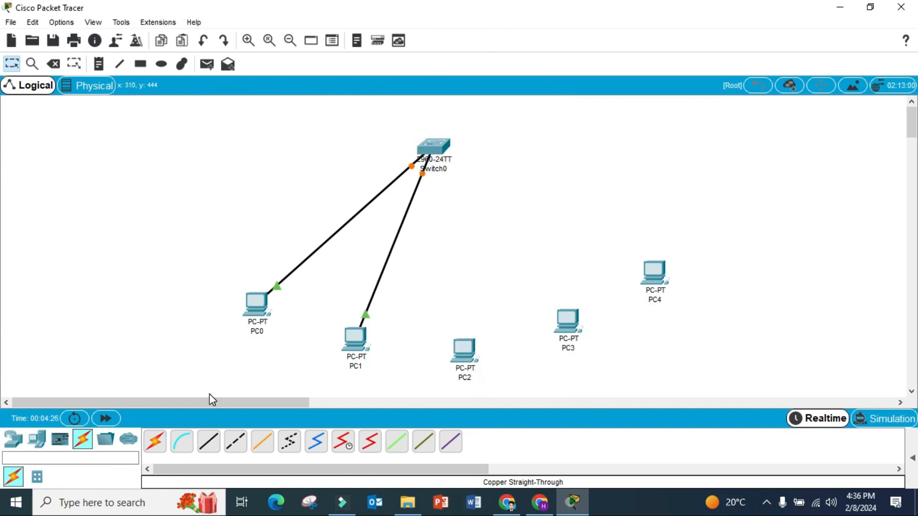
Step: Connect PC2's FastEthernet0 port to the first free FastEthernet port on Switch0 with a copper straight-through cable
click(212, 448)
click(464, 351)
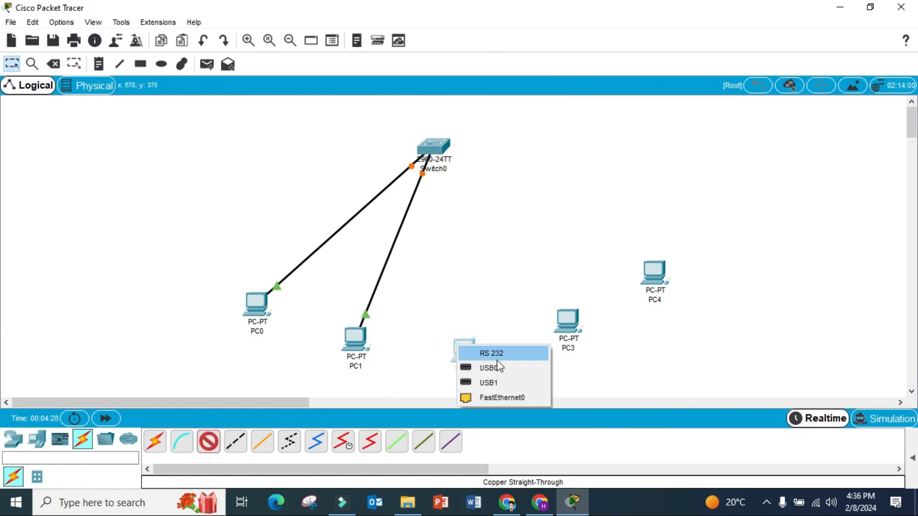
click(495, 398)
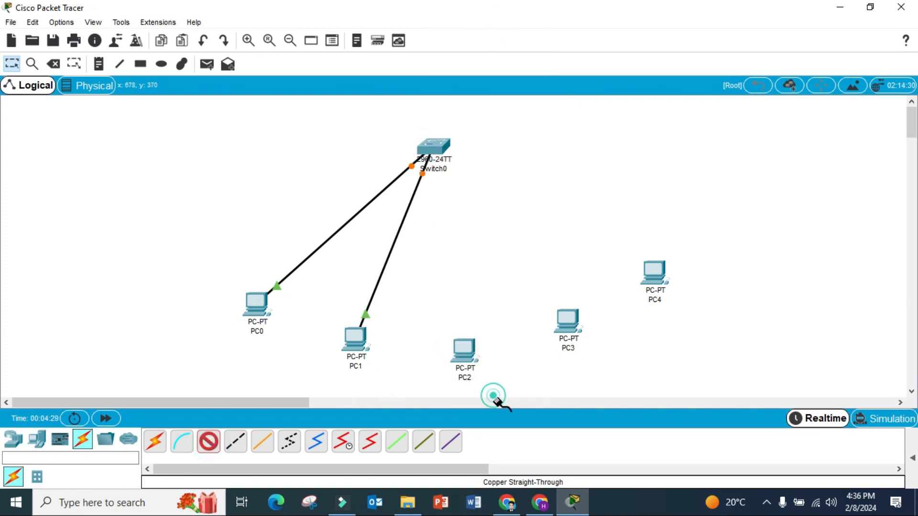
click(435, 146)
click(471, 167)
Step: Connect PC3's FastEthernet0 port to Switch0's FastEthernet0/4 with a copper straight-through cable
click(208, 442)
click(569, 318)
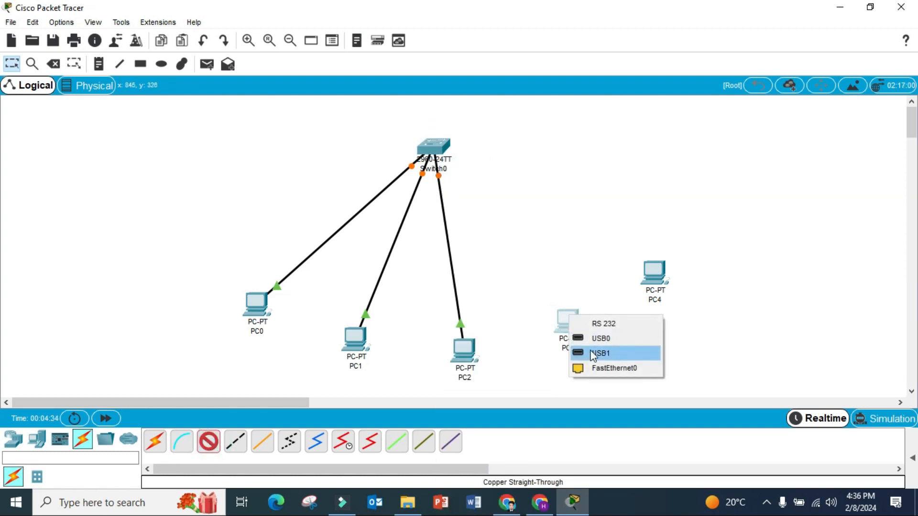
click(594, 369)
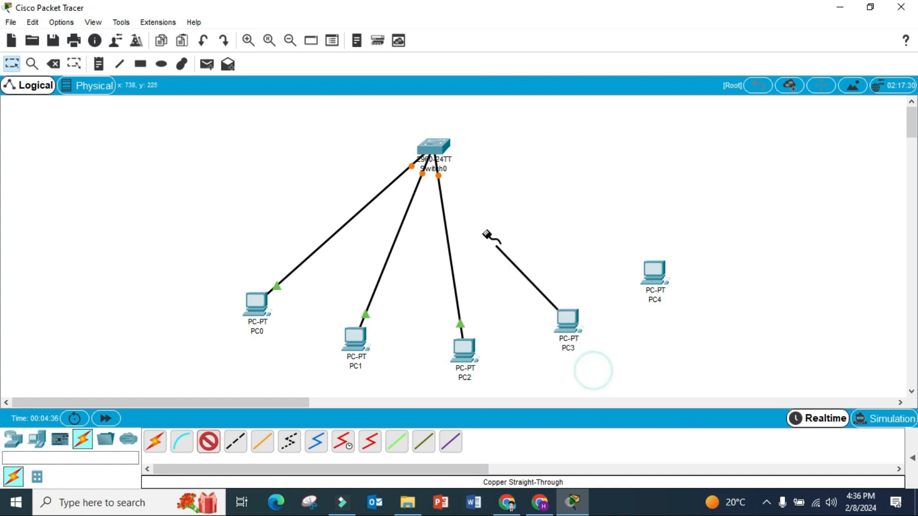
click(436, 151)
click(464, 167)
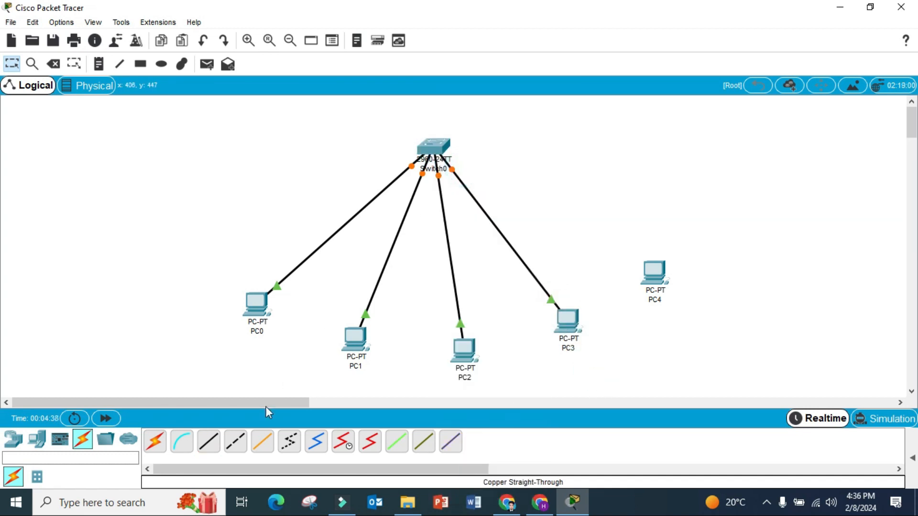
Step: Connect PC4's FastEthernet0 port to Switch0's FastEthernet0/5 with a copper straight-through cable, and fast-forward the network time
click(215, 437)
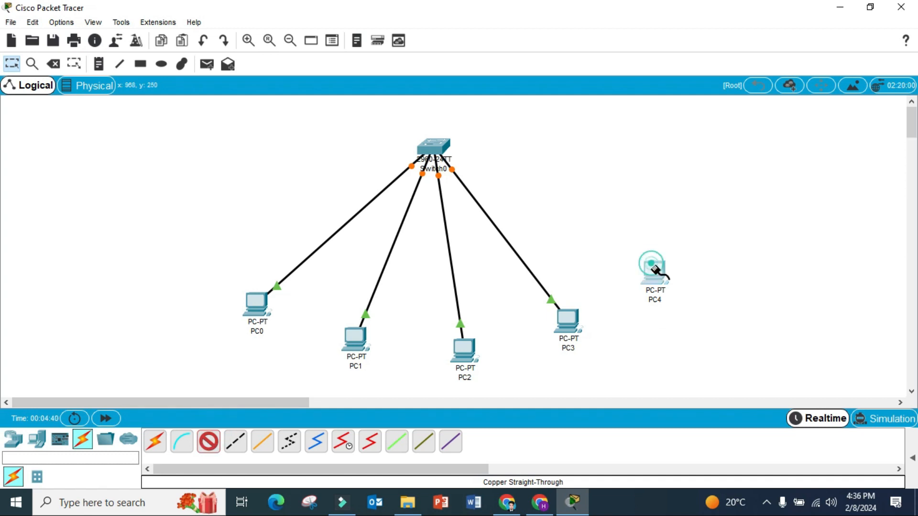
click(653, 266)
click(670, 316)
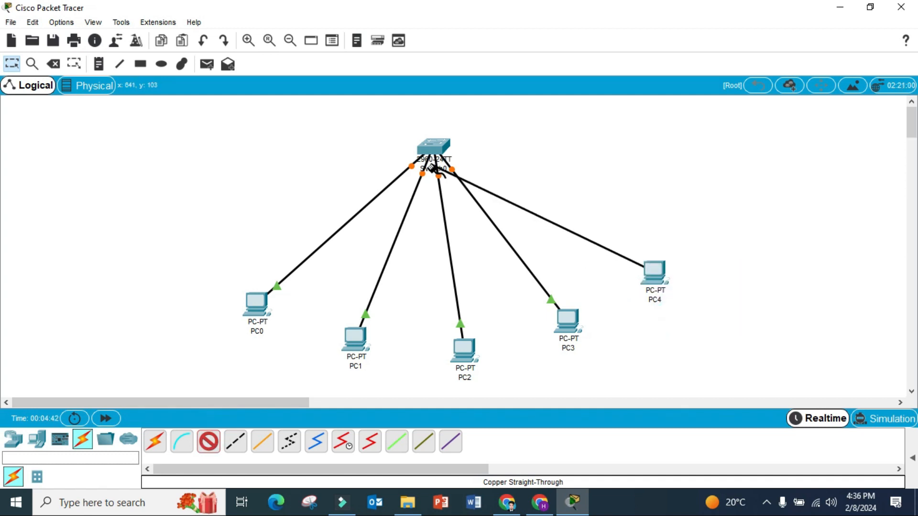
click(429, 146)
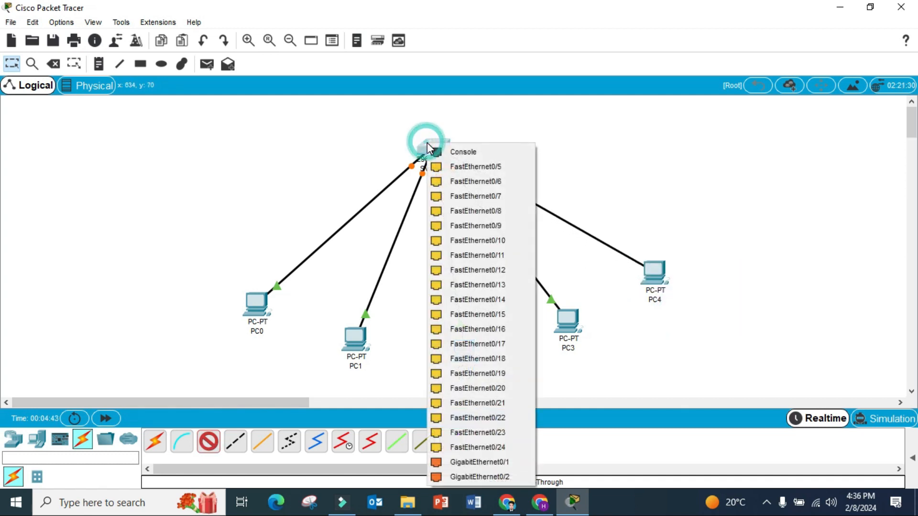
click(463, 167)
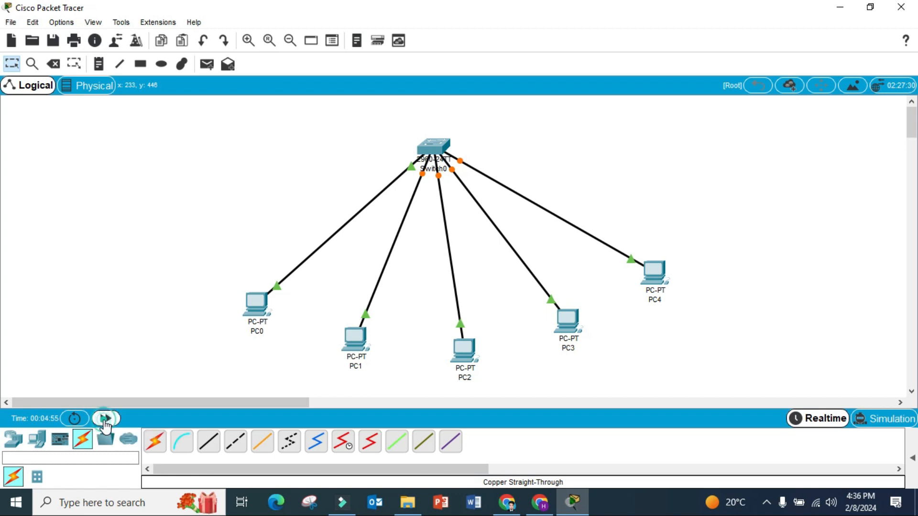
click(105, 419)
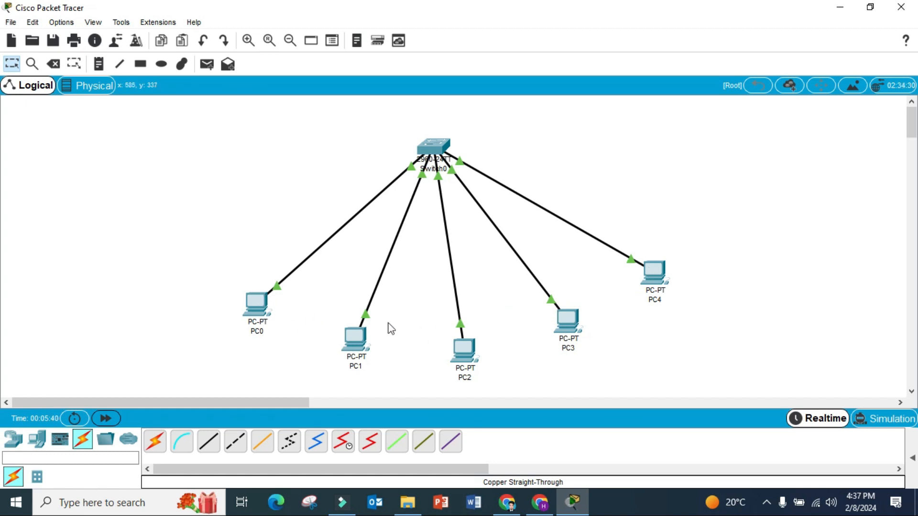
Step: Rename PC0's label on the workspace to its planned IP address, 192.168.1.1
click(258, 334)
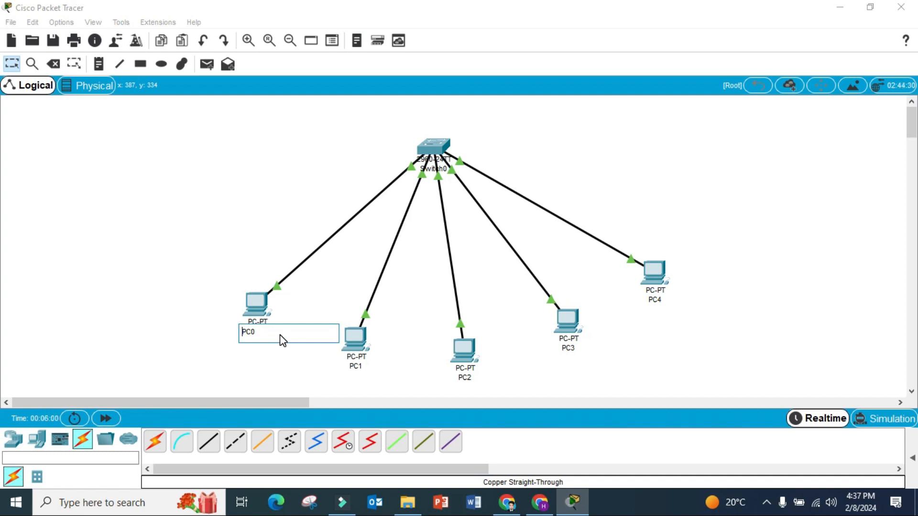
key(ctrl+a)
text(01)
text(192)
text(.)
text(16)
text(8)
text(.1.1)
Step: Rename PC1's label to 192.168.1.2 and copy that text for reuse on the other PCs
click(356, 366)
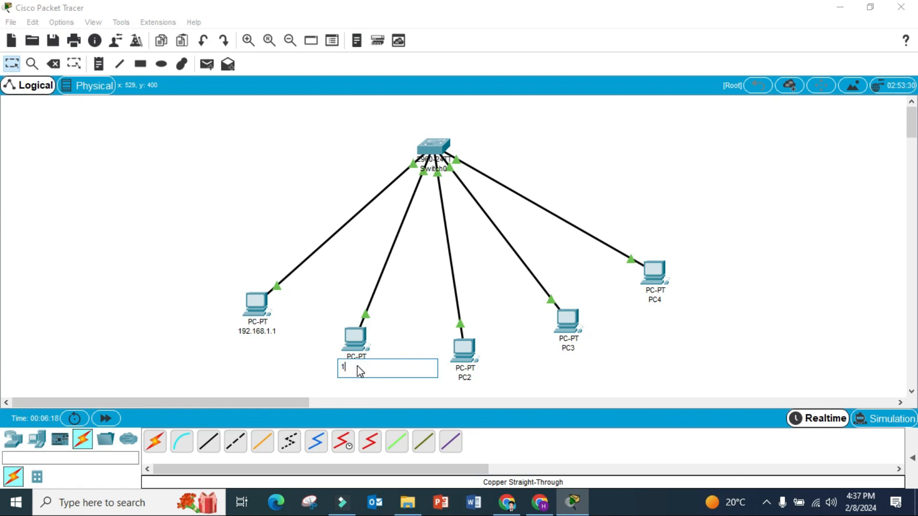
text(192.168.1.2)
key(ctrl+a)
key(ctrl+c)
click(290, 382)
Step: Rename PC2's label to 192.168.1.3, reusing the copied address and changing its last digit
click(466, 378)
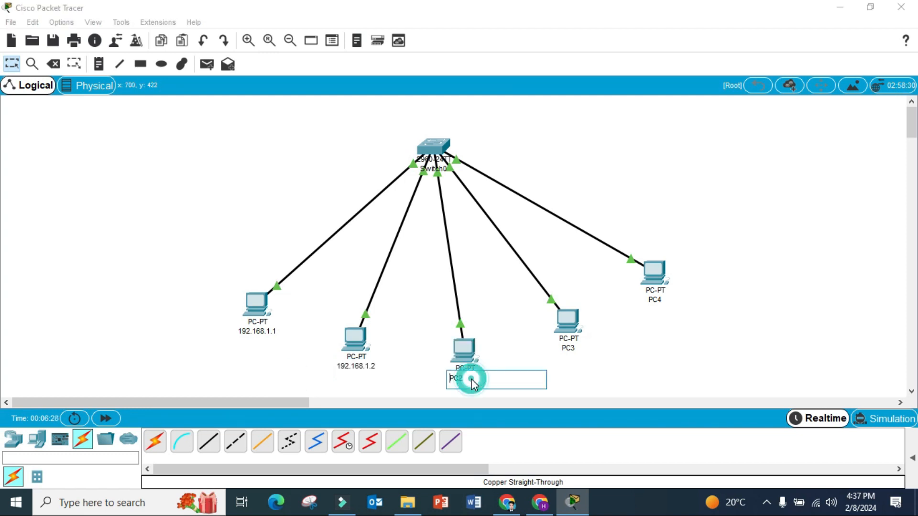
key(ctrl+a)
key(ctrl+v)
key(BackSpace)
text(3)
Step: Rename PC3's label to 192.168.1.4 and PC4's label to 192.168.1.5
click(566, 349)
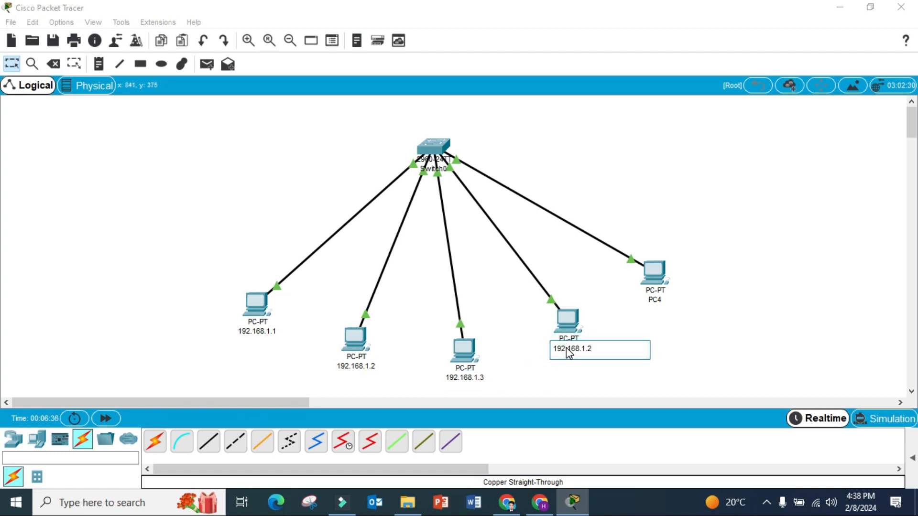
click(661, 300)
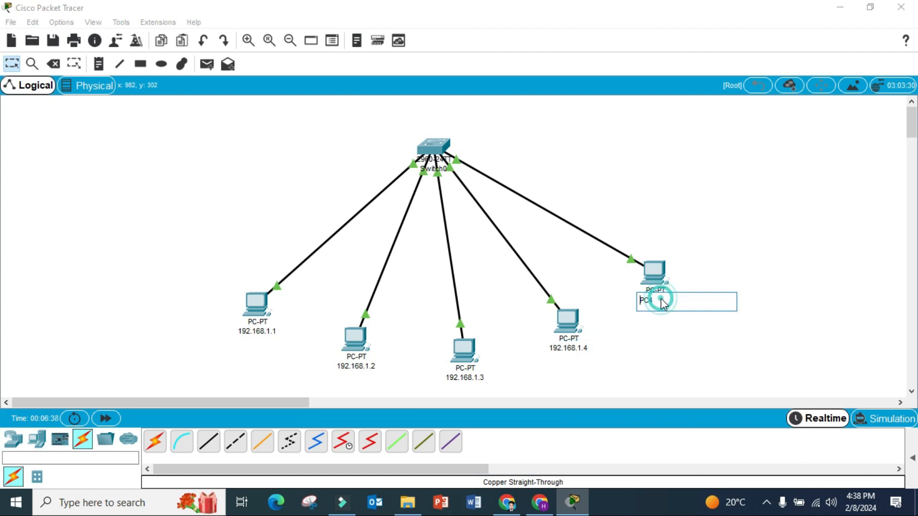
text(192.168.1.4)
click(658, 342)
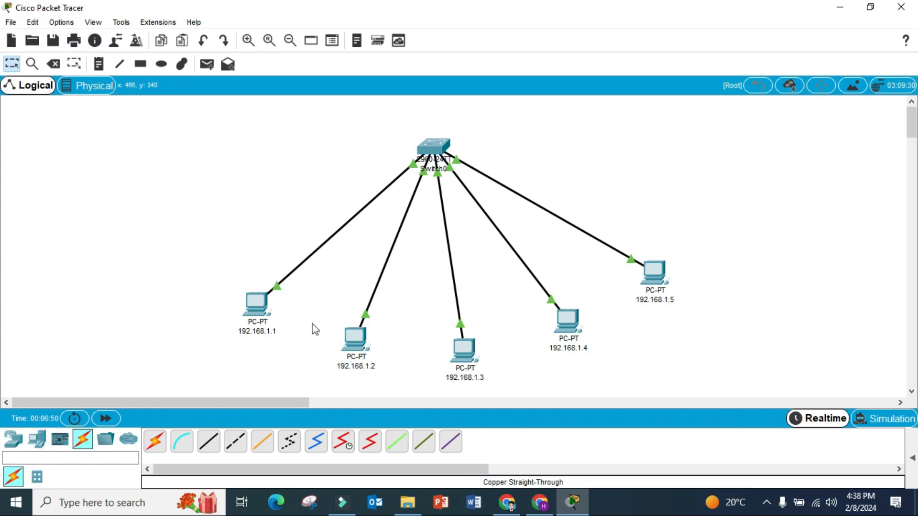
Step: Configure the PC labelled 192.168.1.1 with static IP address 192.168.1.1 and subnet mask 255.255.255.0, and close its window
click(252, 305)
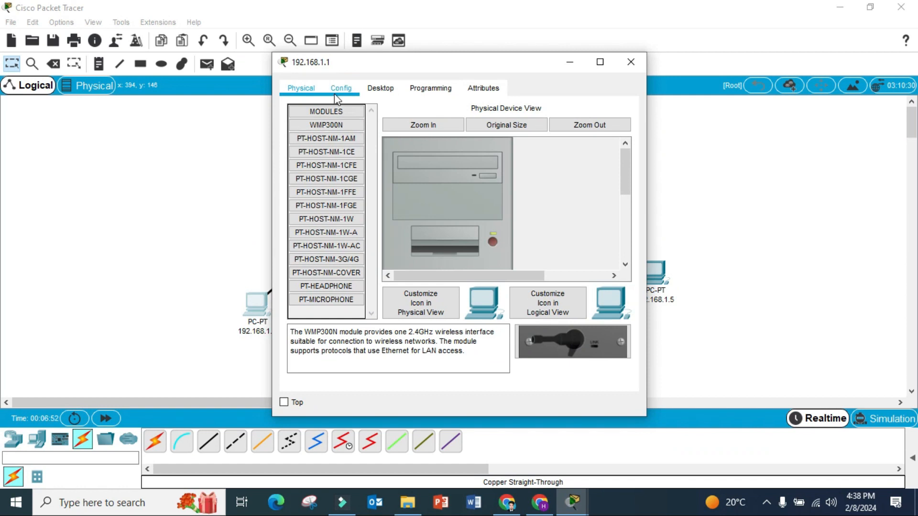
click(628, 63)
click(261, 309)
click(374, 89)
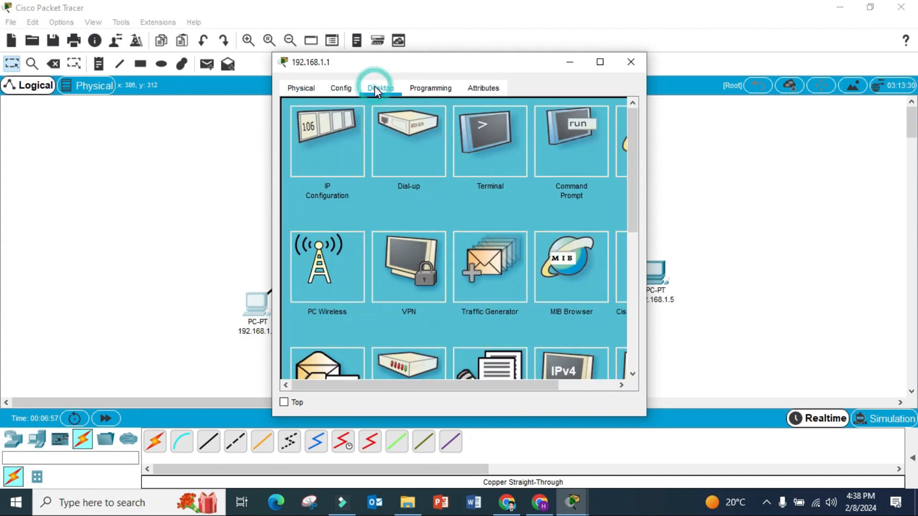
click(337, 140)
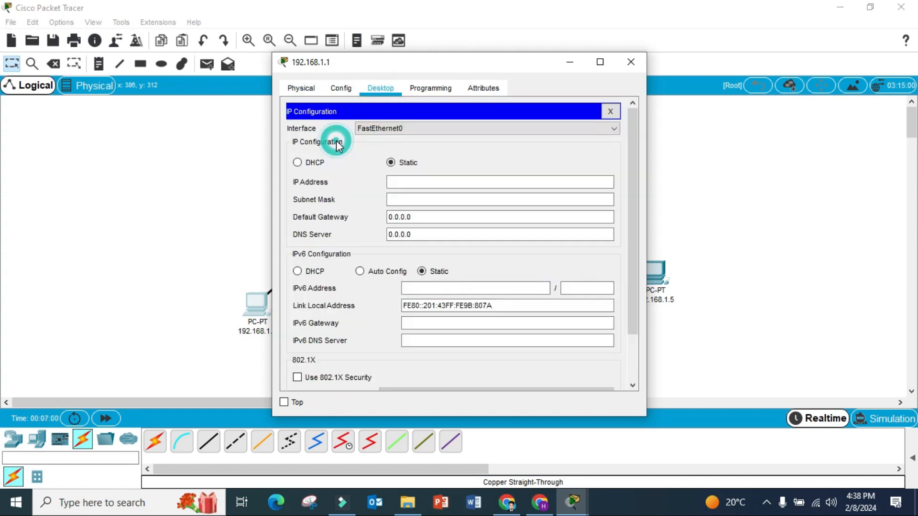
click(402, 184)
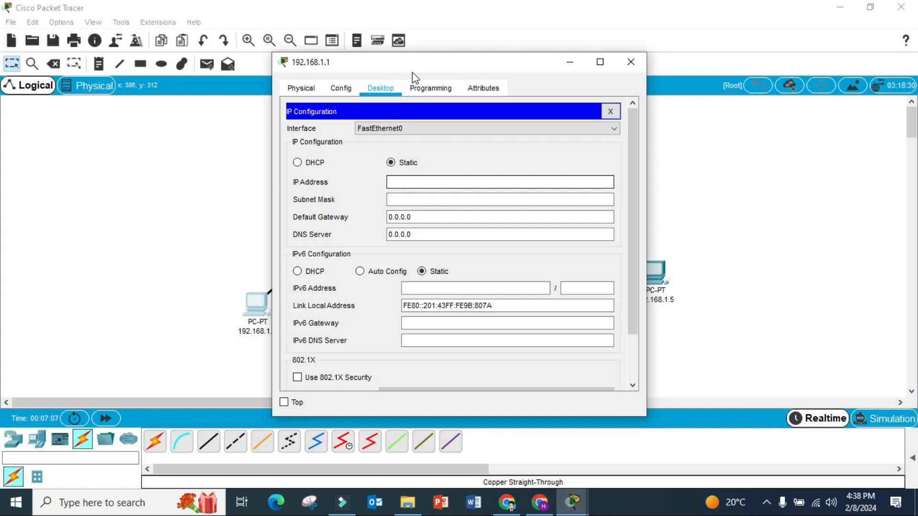
drag(409, 69, 495, 90)
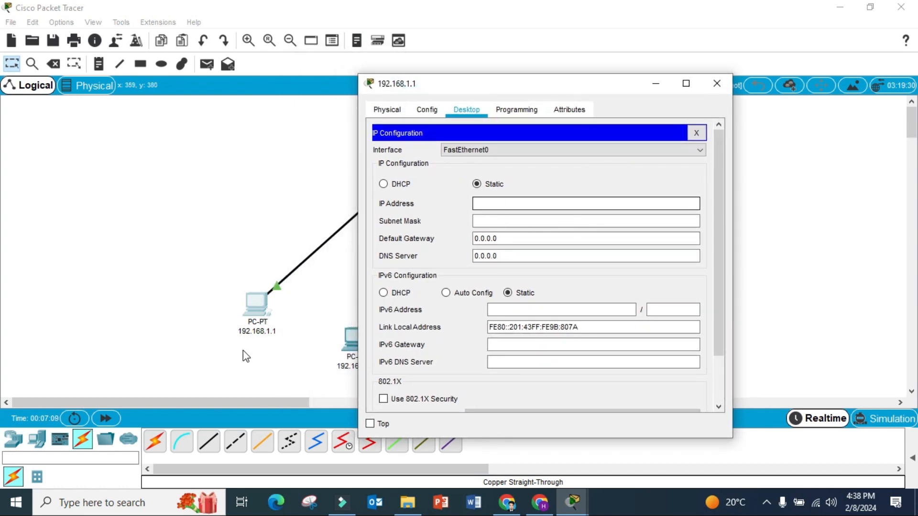
text(192.168.1.1)
click(546, 226)
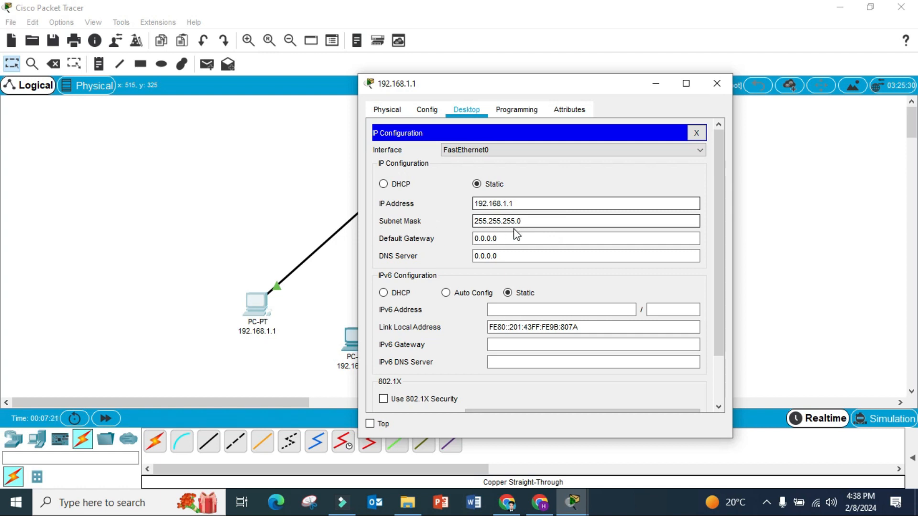
click(717, 84)
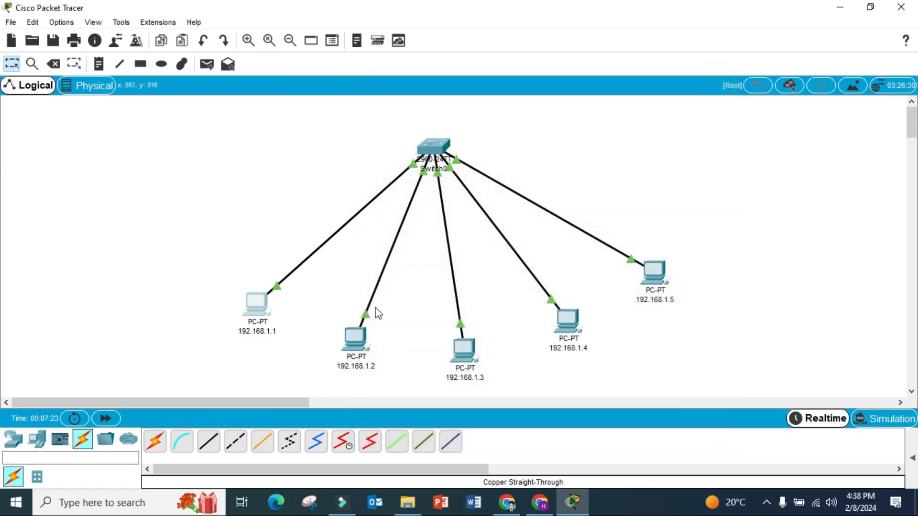
Step: Configure the PC labelled 192.168.1.2 with static IP address 192.168.1.2 and subnet mask 255.255.255.0, and close its window
click(354, 347)
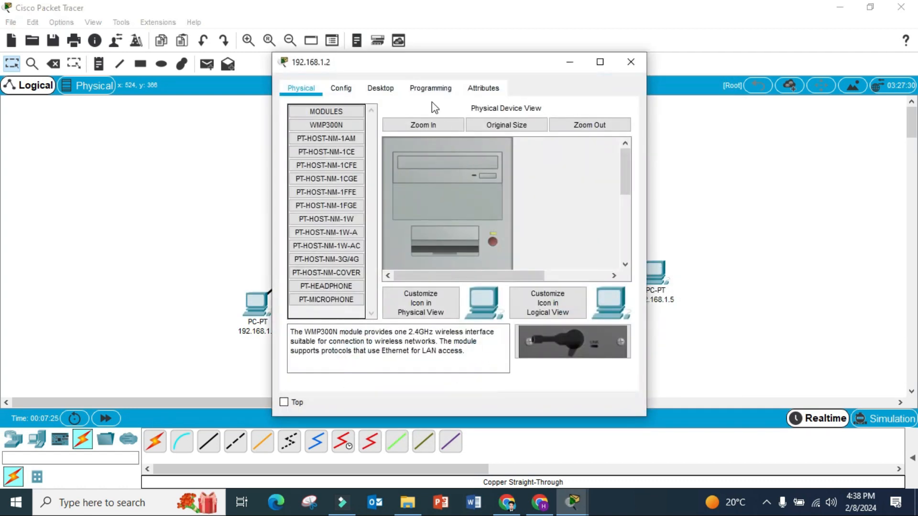
drag(404, 61, 628, 110)
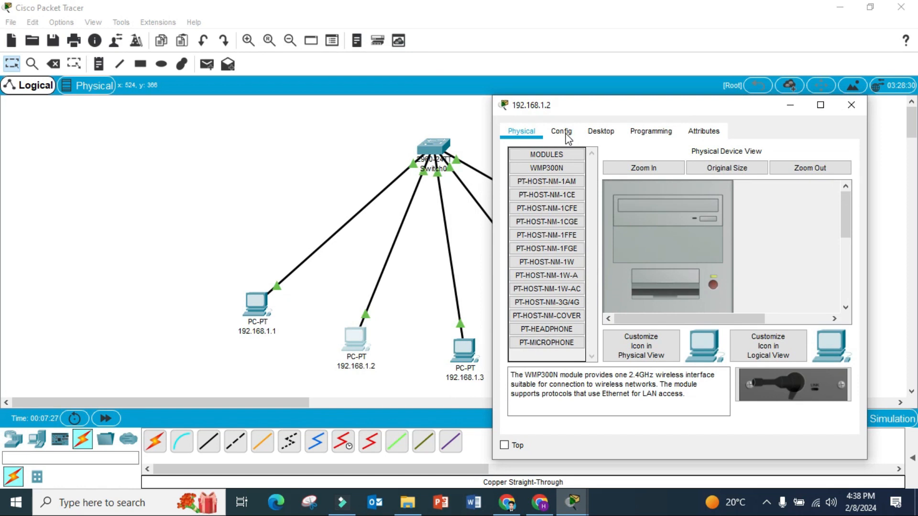
click(566, 134)
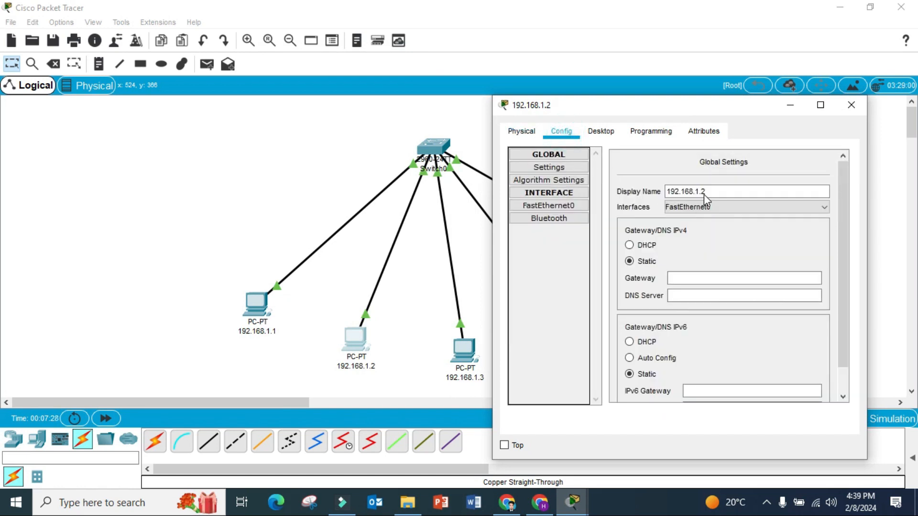
click(593, 128)
click(528, 200)
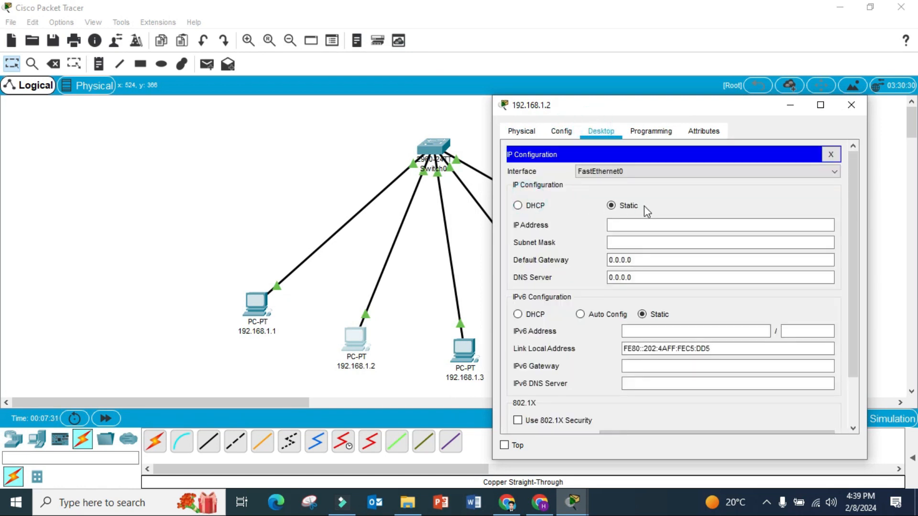
click(654, 227)
text(19)
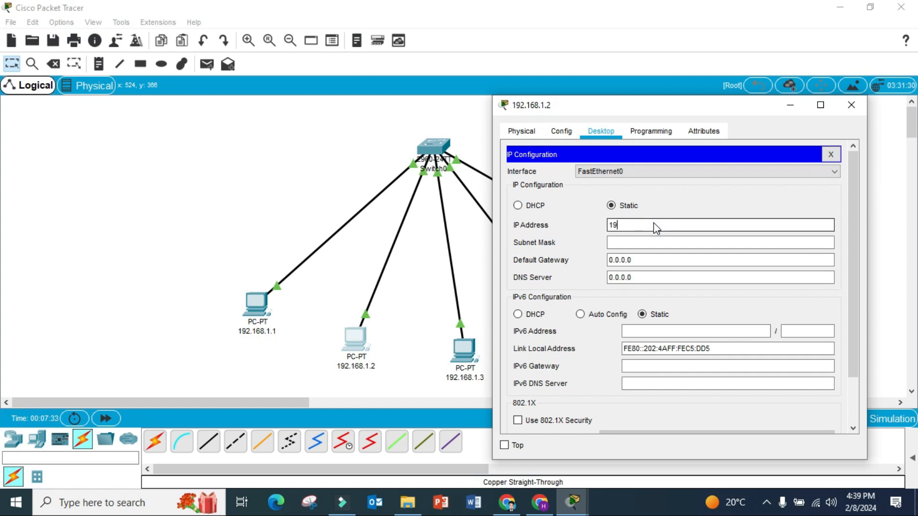
text(2.168.1.2)
click(661, 243)
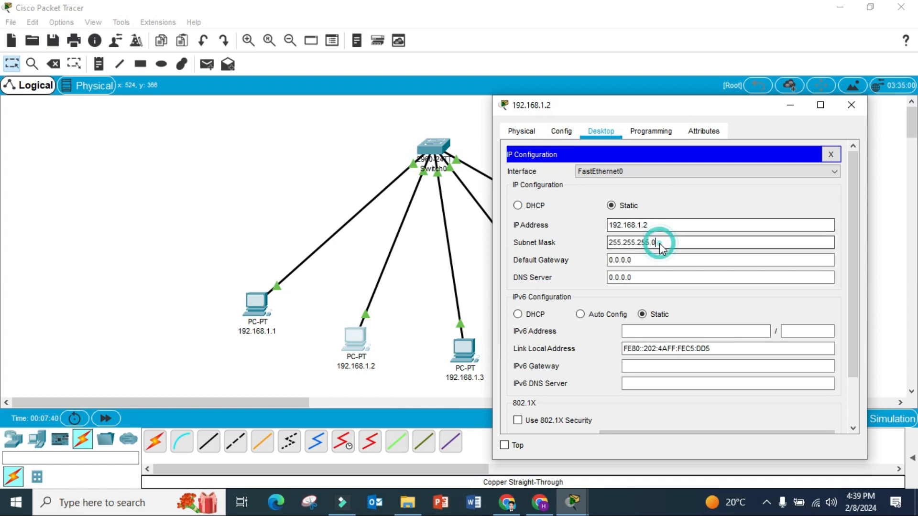
click(853, 106)
Step: Configure the PC labelled 192.168.1.3 with static IP address 192.168.1.3 and the default subnet mask, and close its window
click(473, 348)
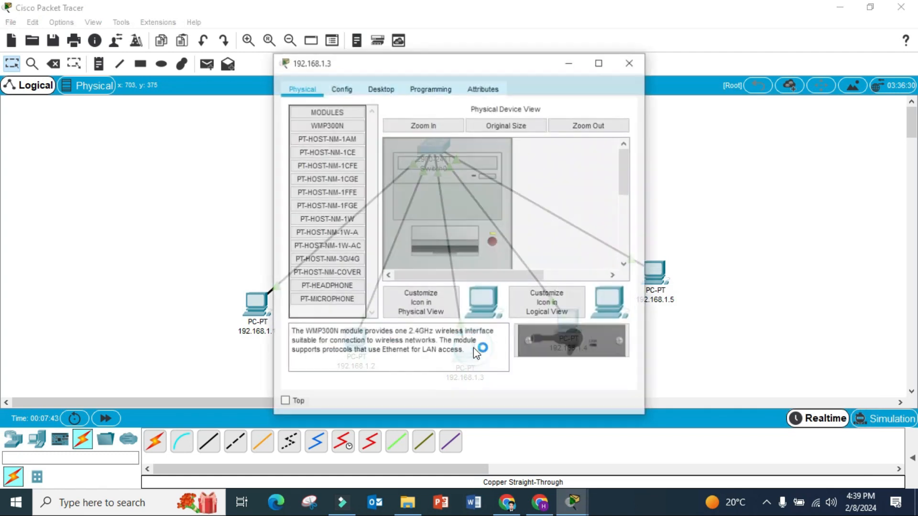
click(379, 91)
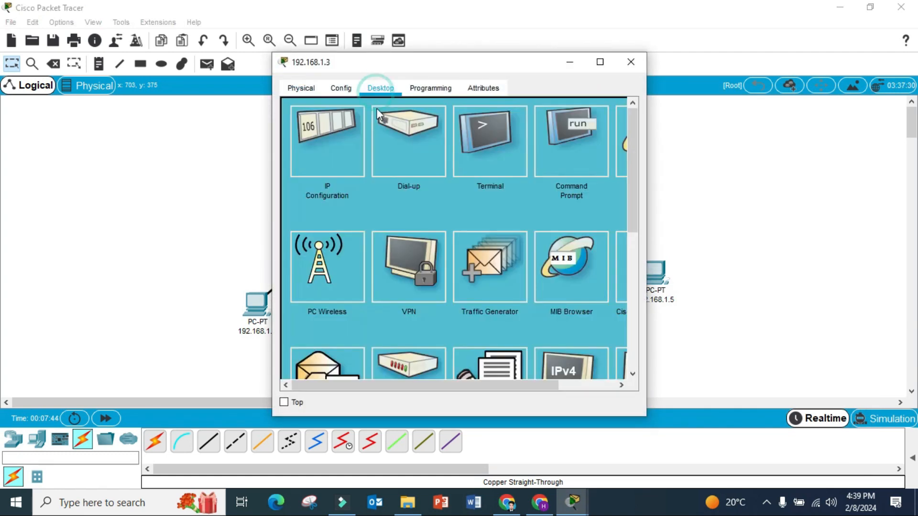
click(340, 145)
click(460, 181)
text(192.168.1.2)
key(BackSpace)
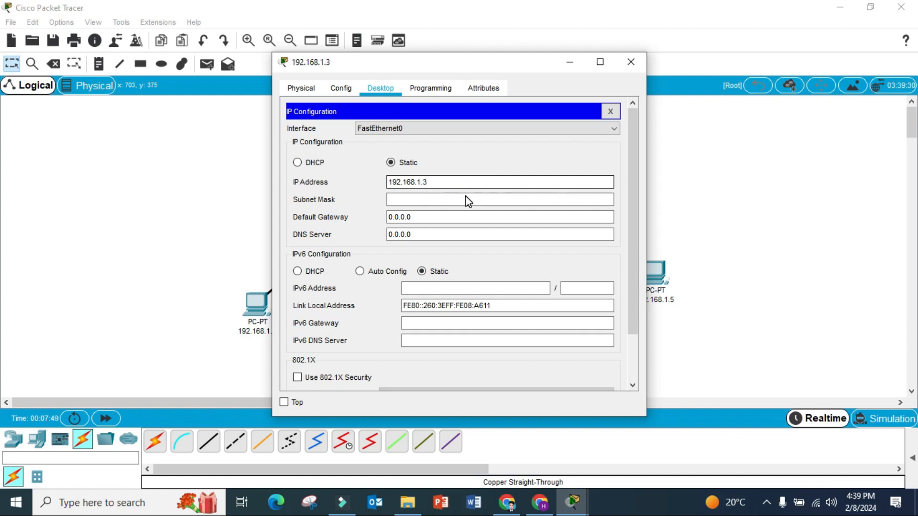
click(466, 199)
click(631, 62)
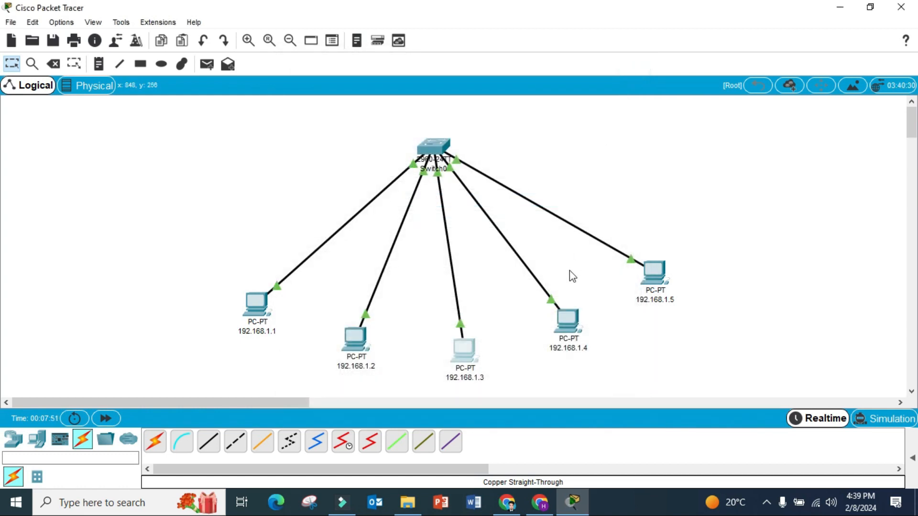
Step: Configure the PC labelled 192.168.1.4 with static IP address 192.168.1.4 and the default subnet mask, and close its window
click(573, 317)
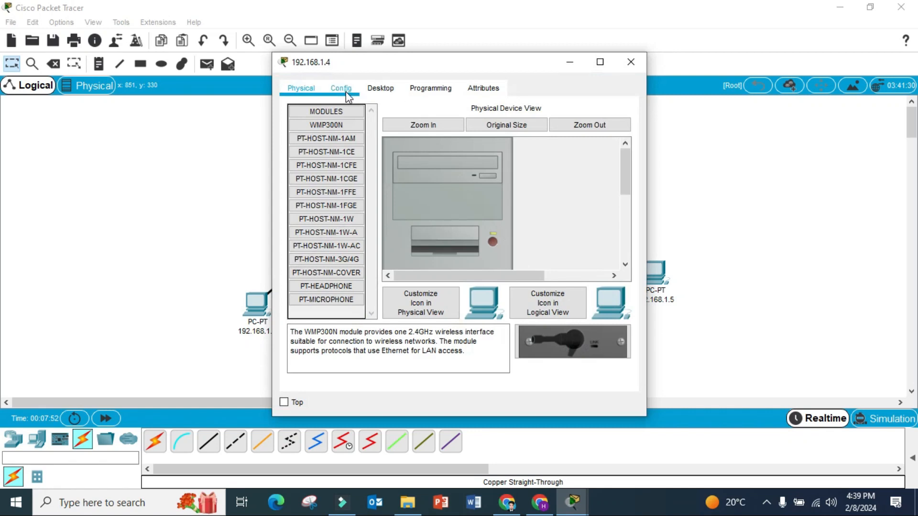
click(342, 89)
click(381, 89)
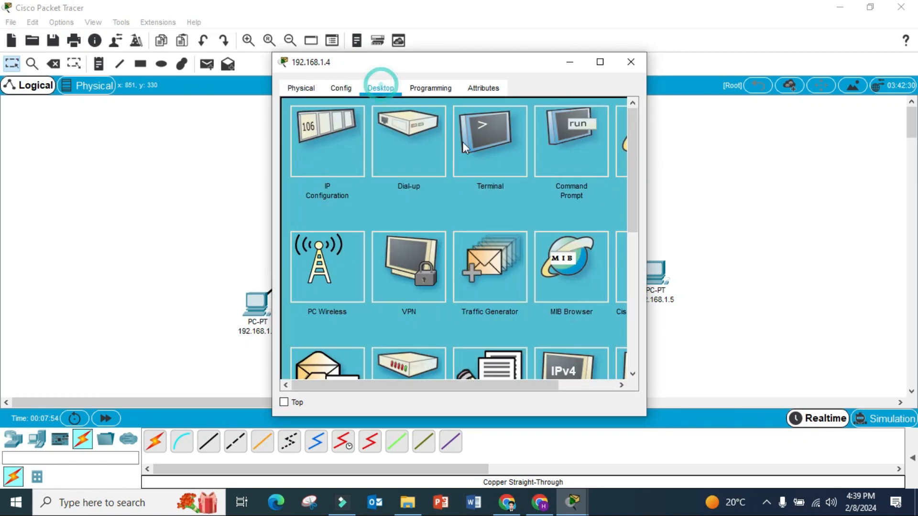
click(319, 146)
click(480, 185)
text(192.168.1.2)
key(BackSpace)
text(4)
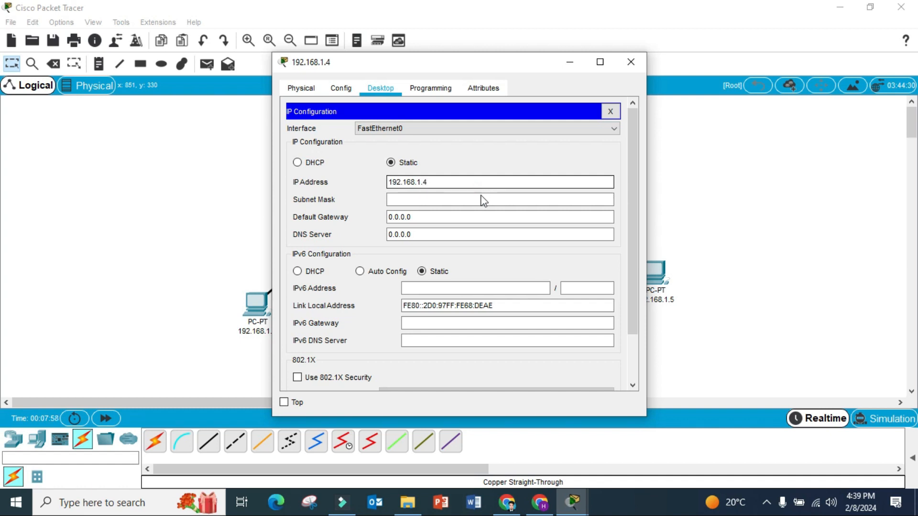
click(483, 200)
click(631, 62)
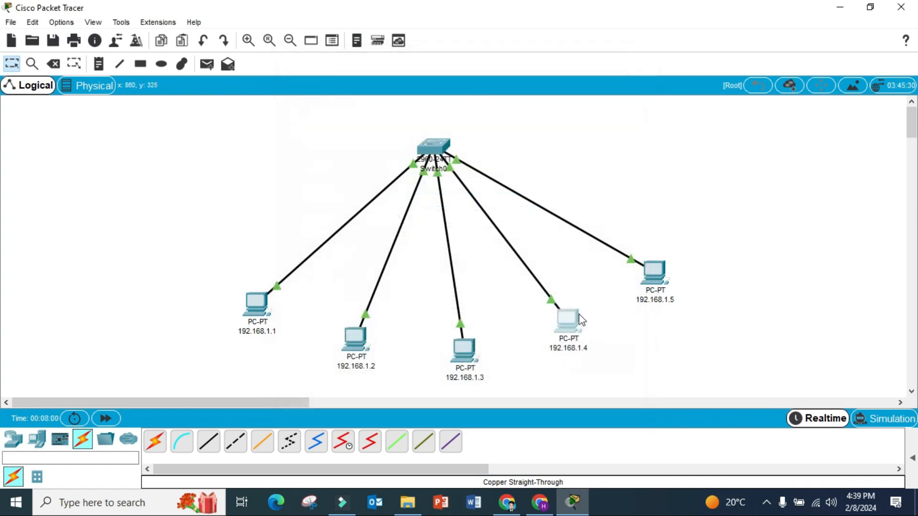
Step: Configure the PC labelled 192.168.1.5 with static IP address 192.168.1.5 and the default subnet mask, and close its window
click(654, 273)
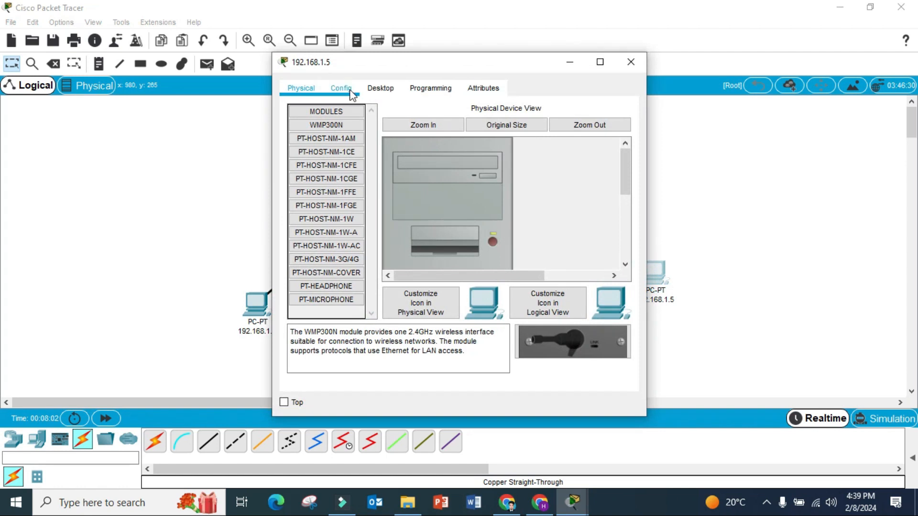
click(352, 91)
click(381, 88)
click(327, 148)
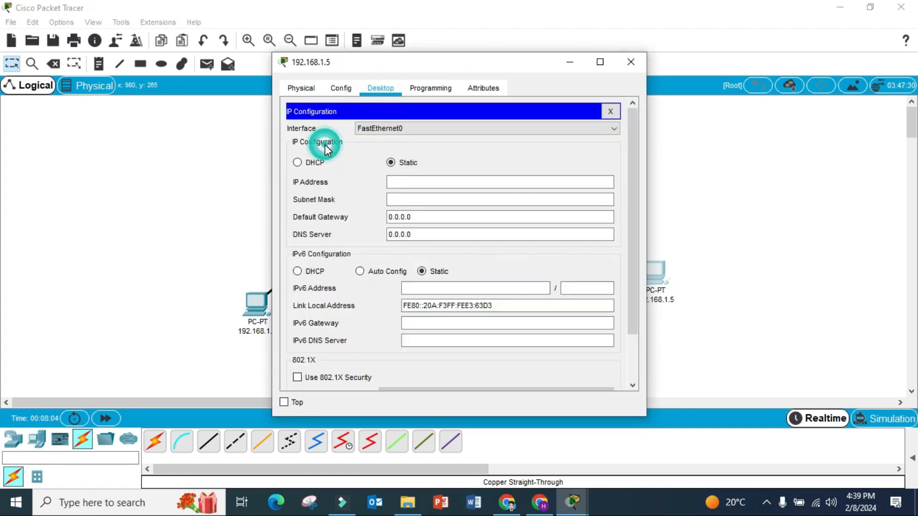
click(410, 183)
text(192.168.1.2)
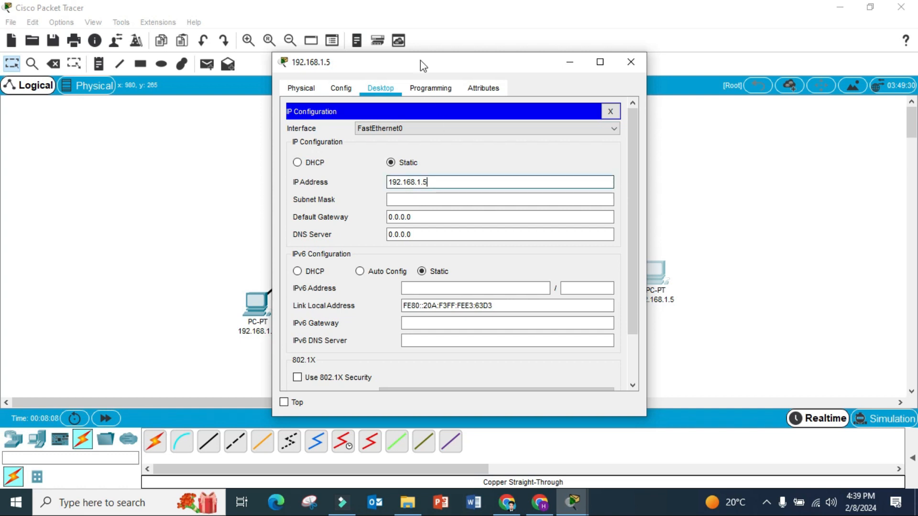
click(499, 200)
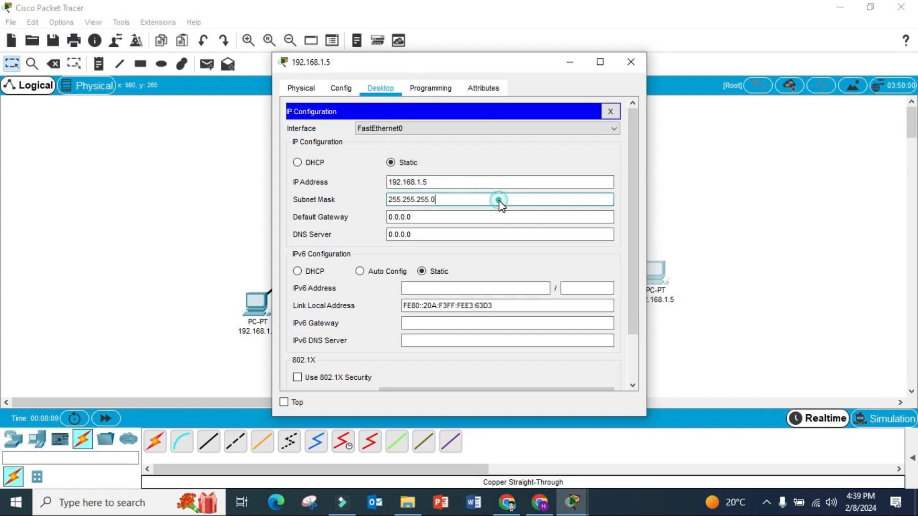
click(632, 60)
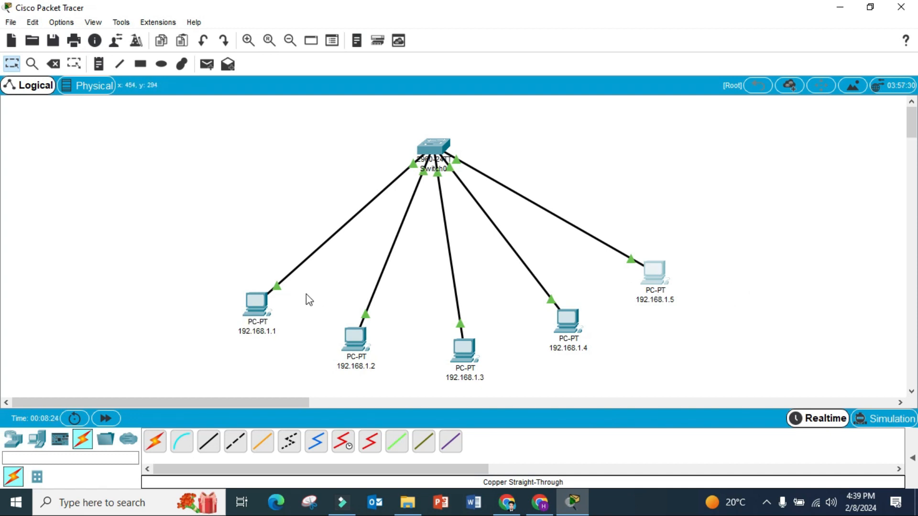
Step: Open the Command Prompt on the PC labelled 192.168.1.1 and run ipconfig to check its addressing
click(257, 314)
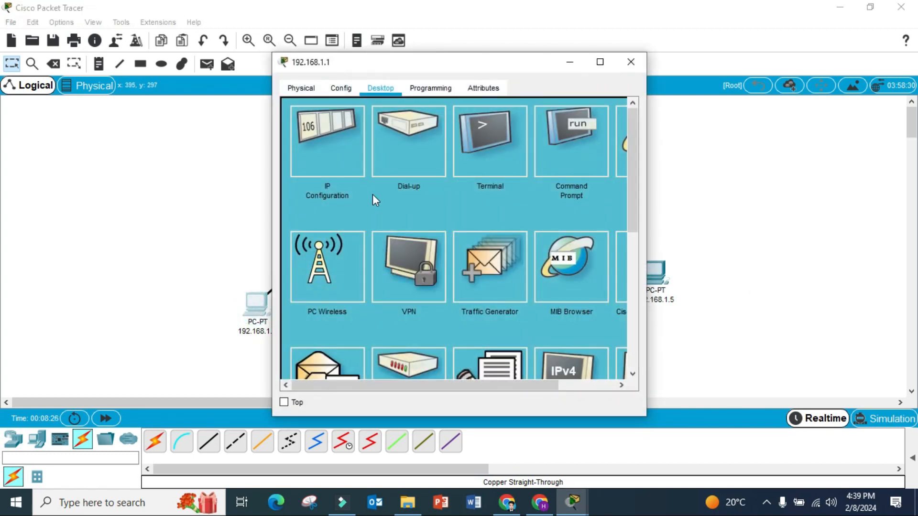
click(569, 160)
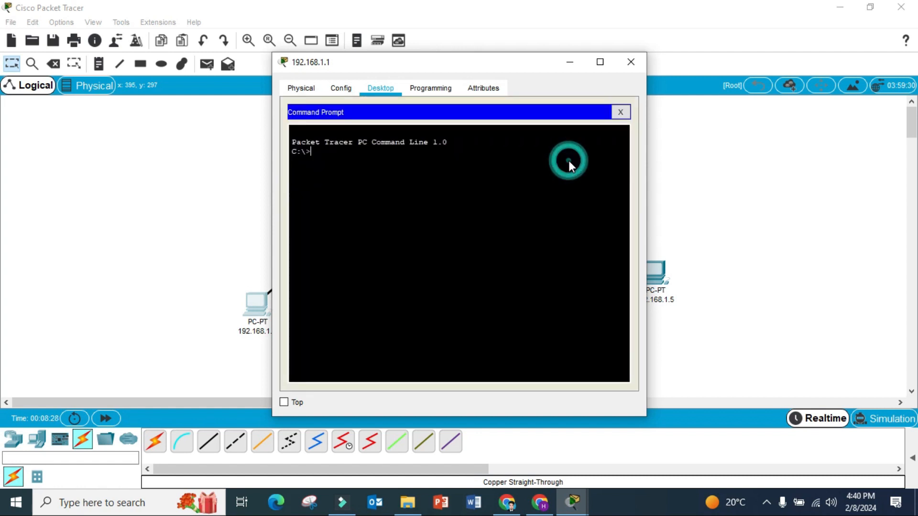
key(Return)
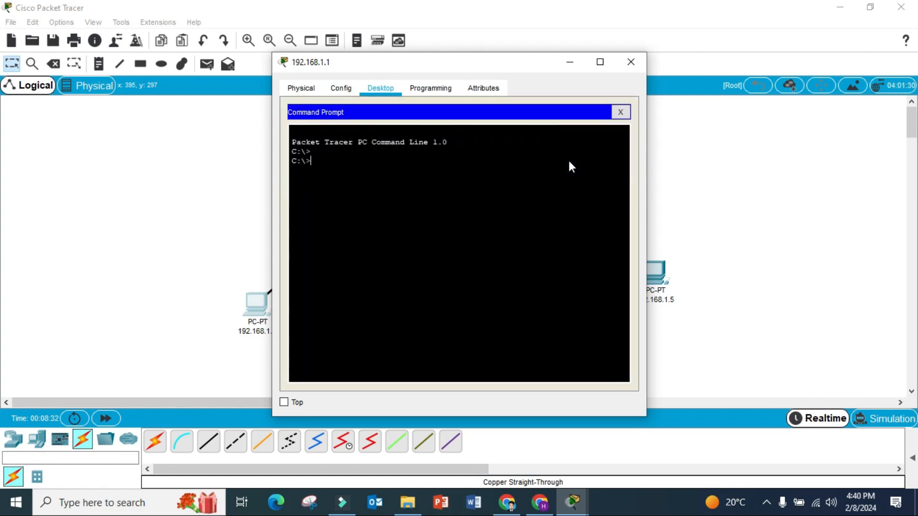
text(ipconfig)
key(Return)
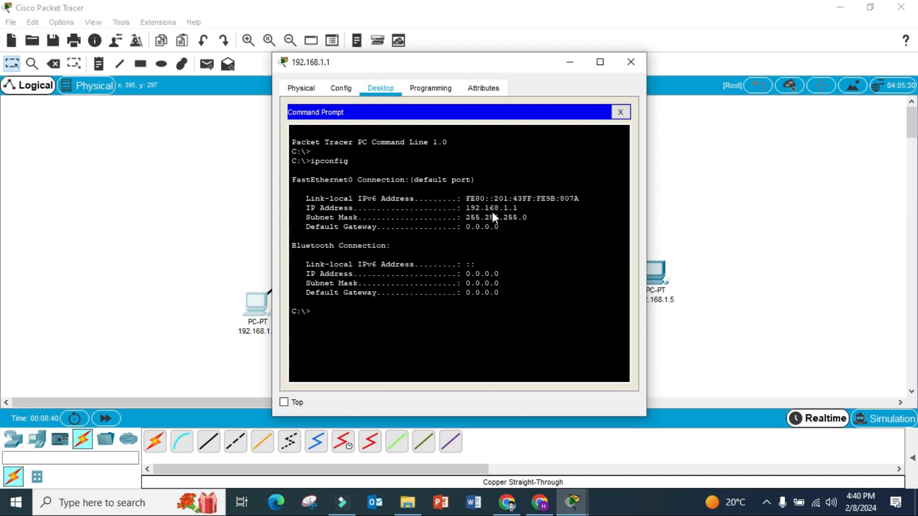
Step: Move the PC's window aside to reveal the topology and ping 192.168.1.5 from its Command Prompt
drag(431, 65, 480, 81)
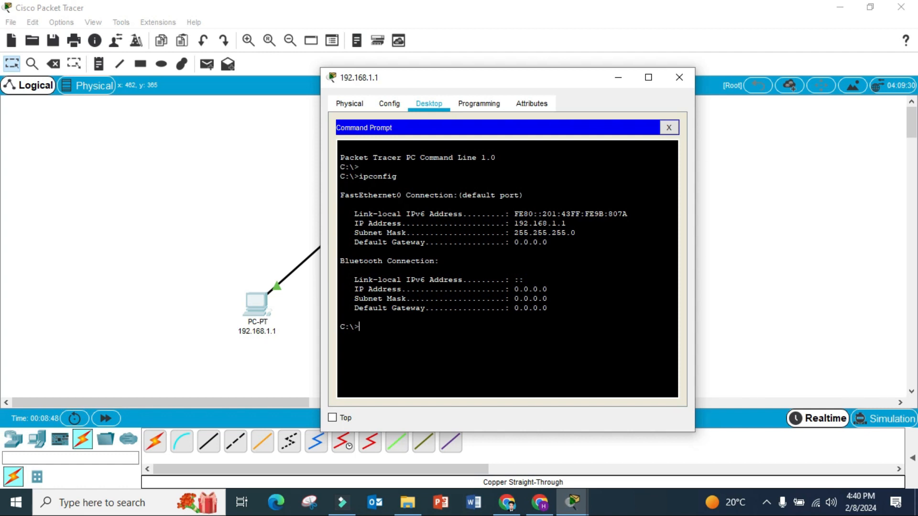
drag(526, 87, 708, 118)
text(ping 192)
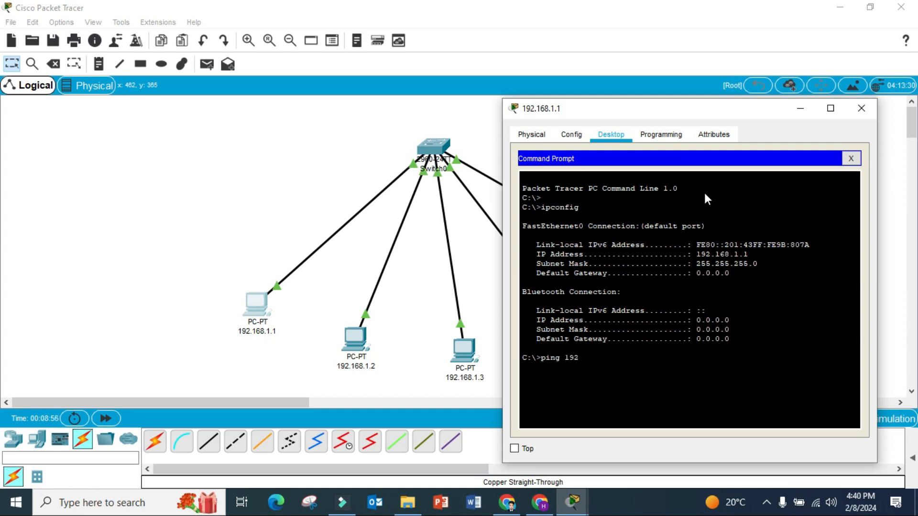
text(.168.1.5)
key(Return)
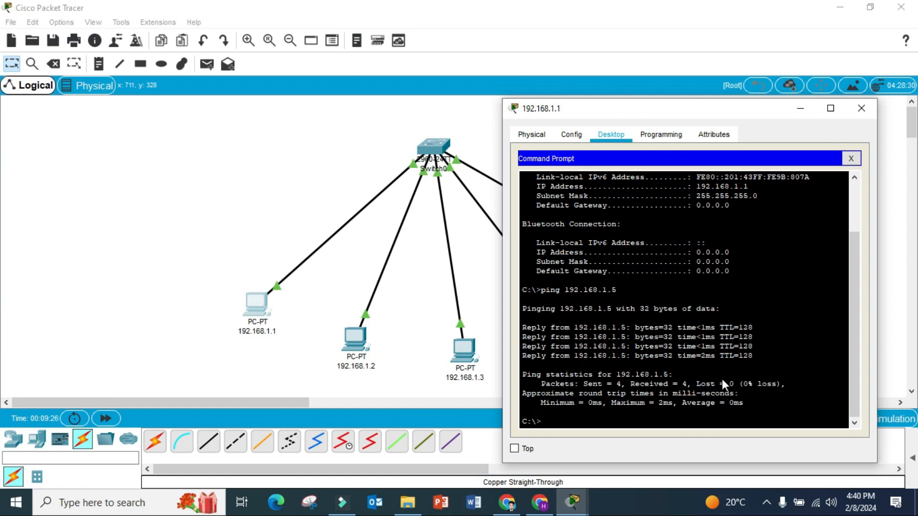
Step: Ping 192.168.1.3 from the same PC's Command Prompt and close the PC's window
text(ping 192.168.1.4)
key(BackSpace)
text(3)
key(Return)
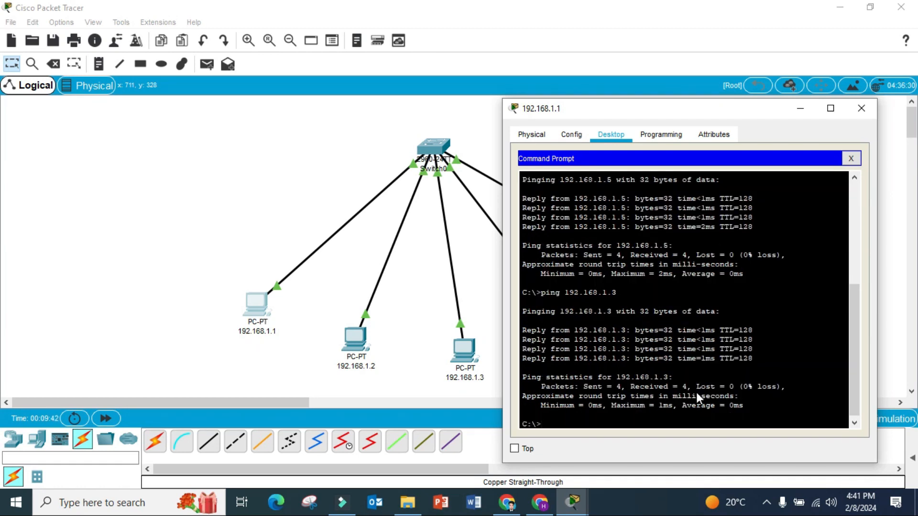
click(861, 114)
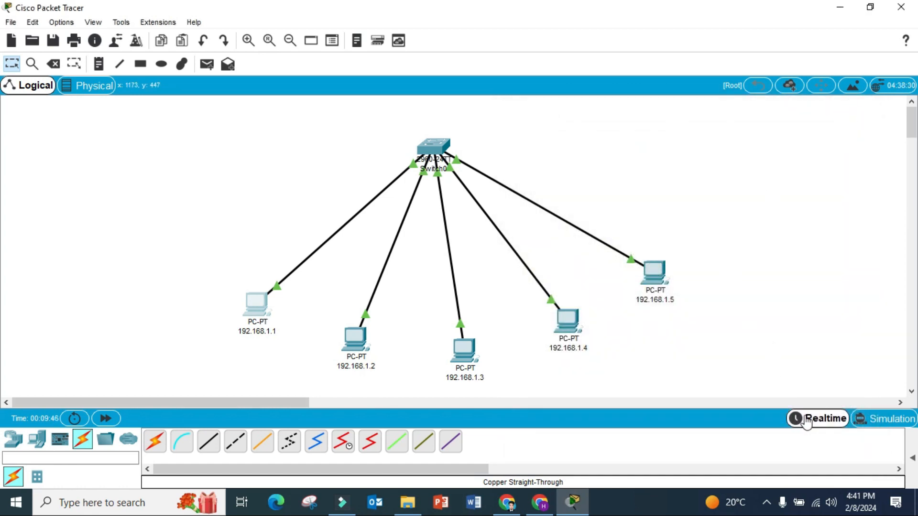
Step: Switch to Simulation mode and add a simple PDU from the PC labelled 192.168.1.1 to the one labelled 192.168.1.3
click(873, 423)
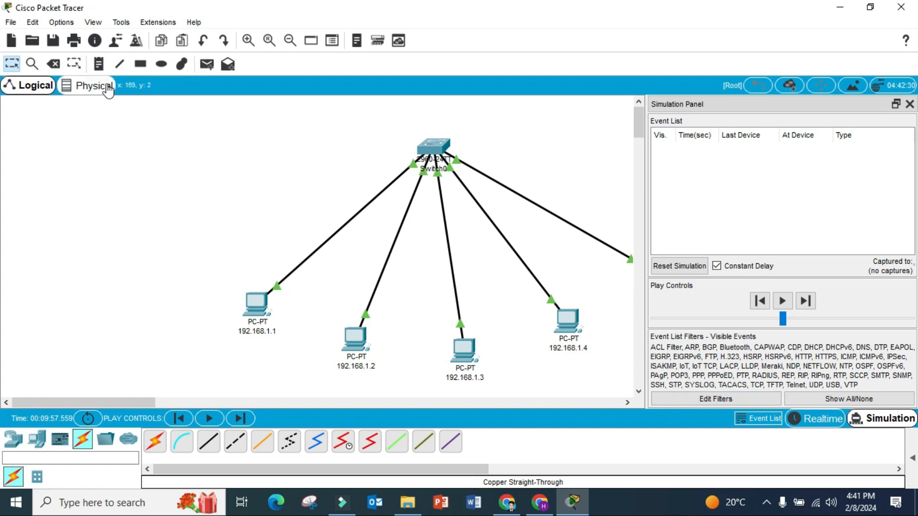
click(207, 64)
click(260, 299)
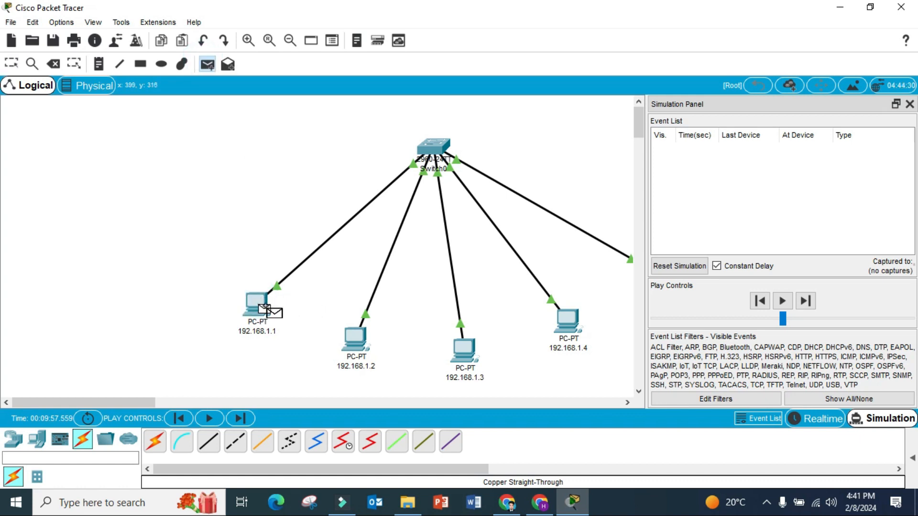
click(471, 358)
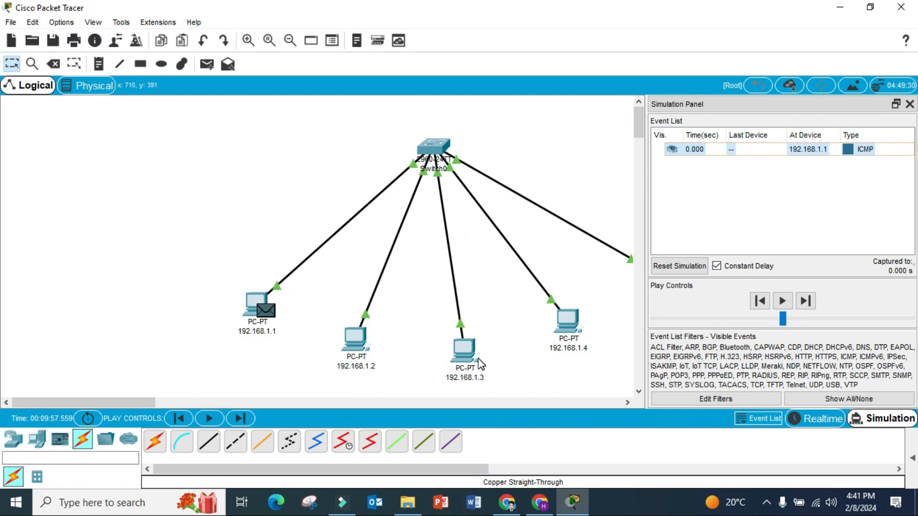
Step: Advance the simulation event by event to follow the ICMP packet to 192.168.1.3 and back, and close the Simulation Panel
click(806, 302)
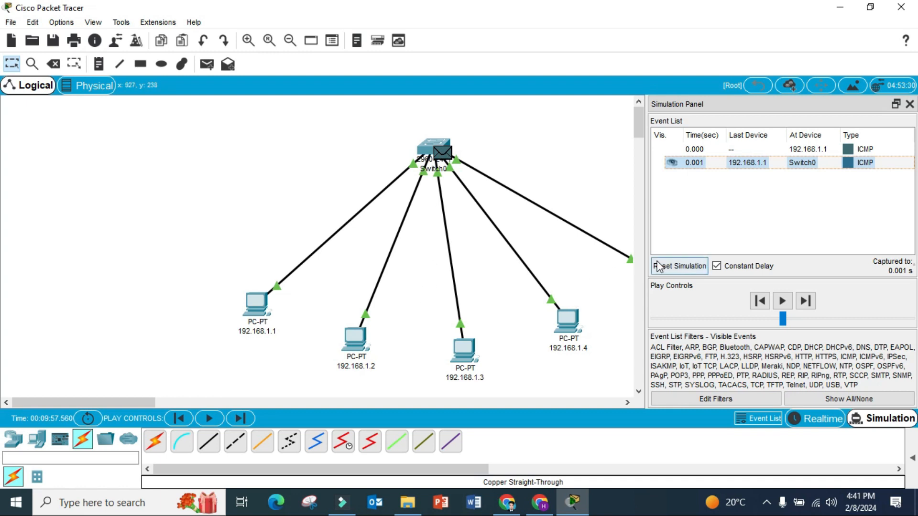
click(805, 301)
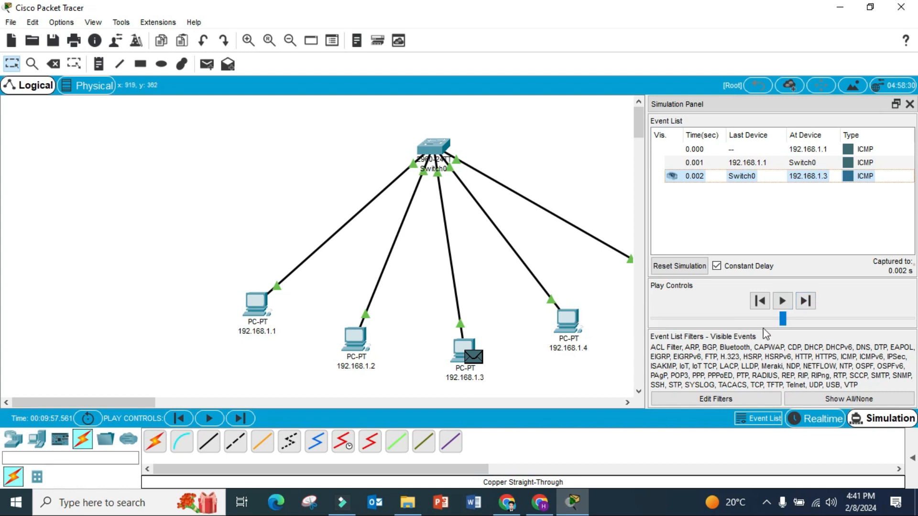
click(808, 302)
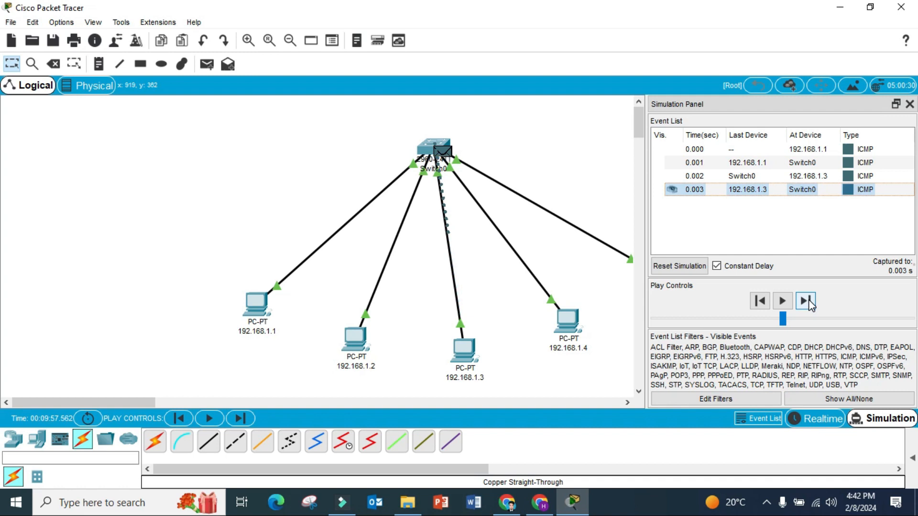
click(807, 303)
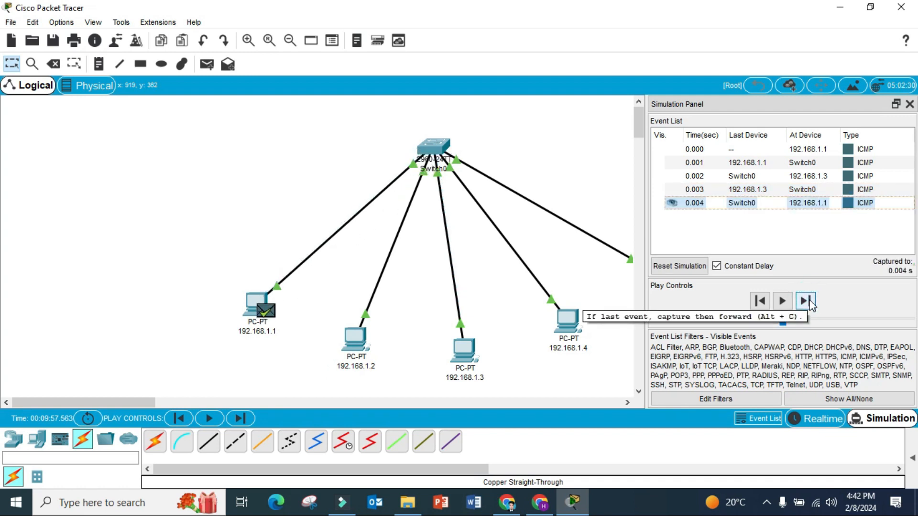
click(809, 304)
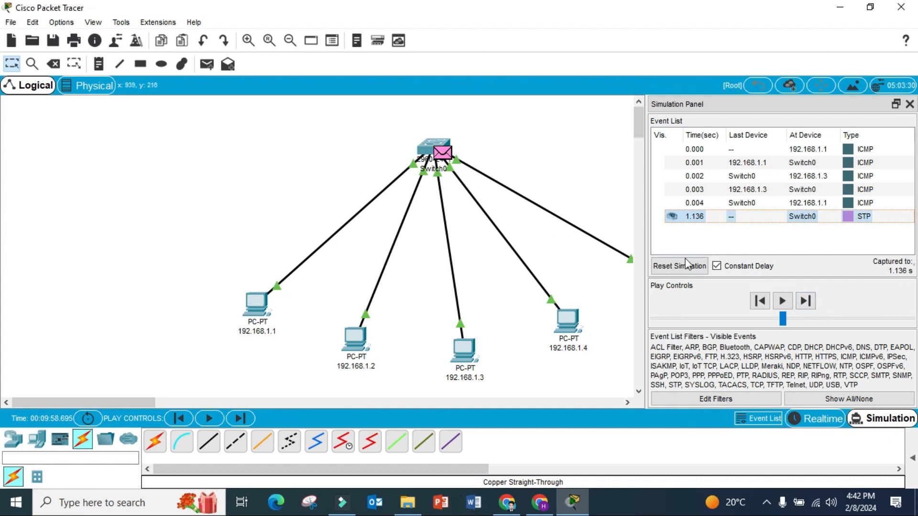
click(910, 103)
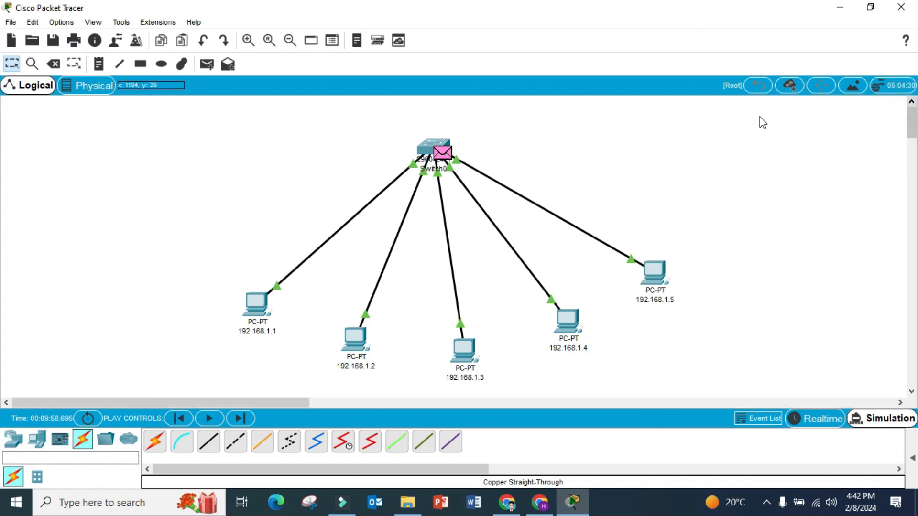
Step: Enter privileged mode on the switch's command line and run show mac-address-table
click(432, 147)
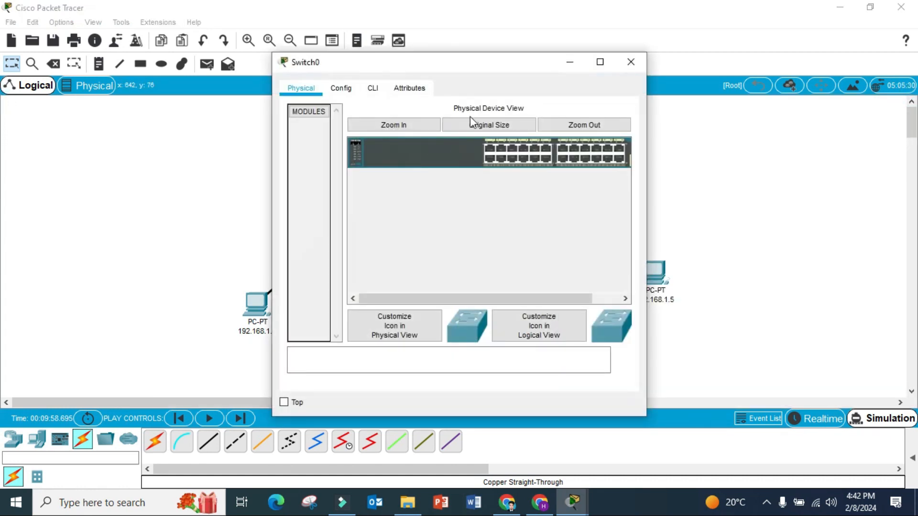
click(371, 89)
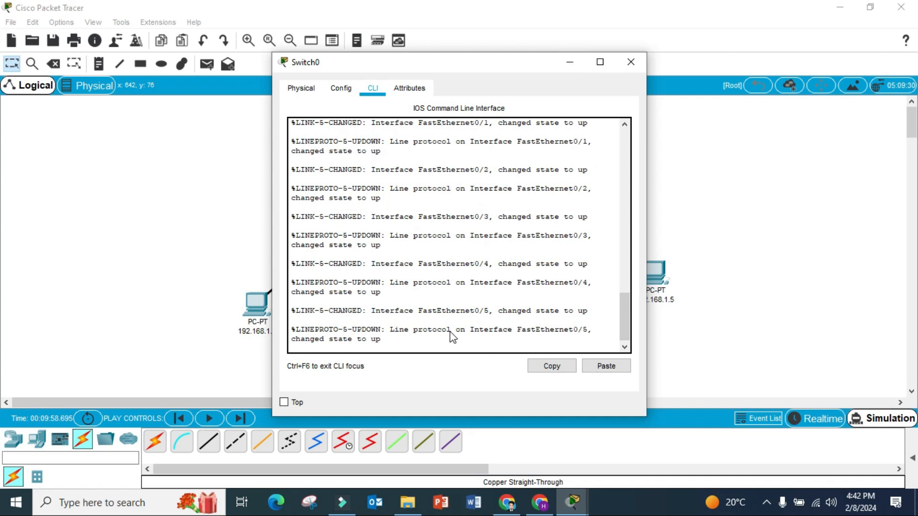
click(389, 339)
key(Return)
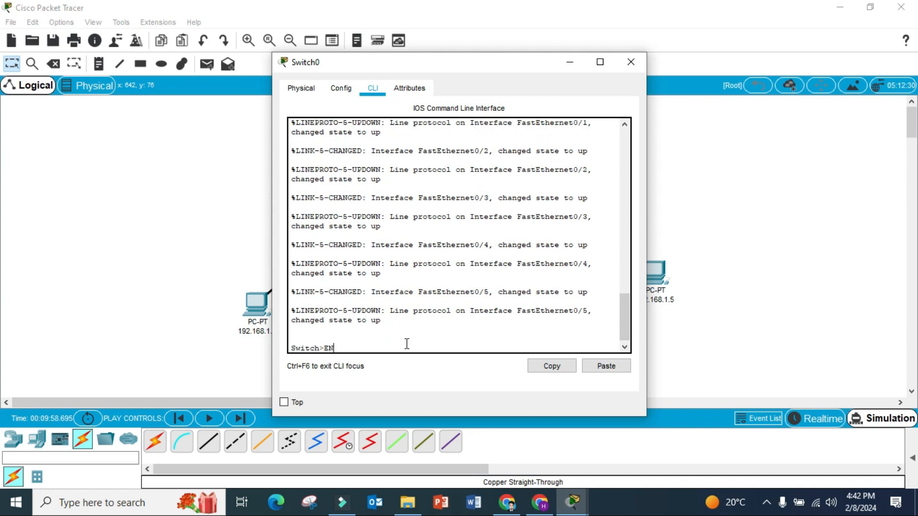
key(Return)
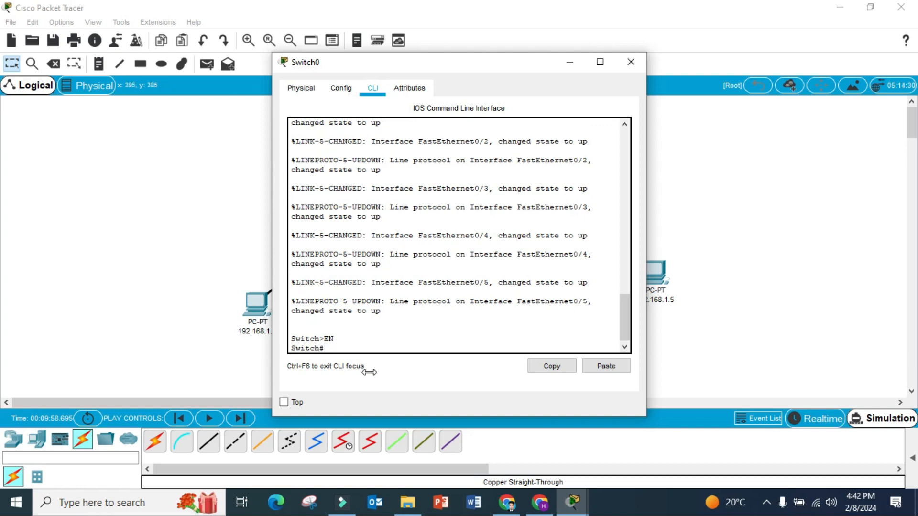
text(show mac-address-table)
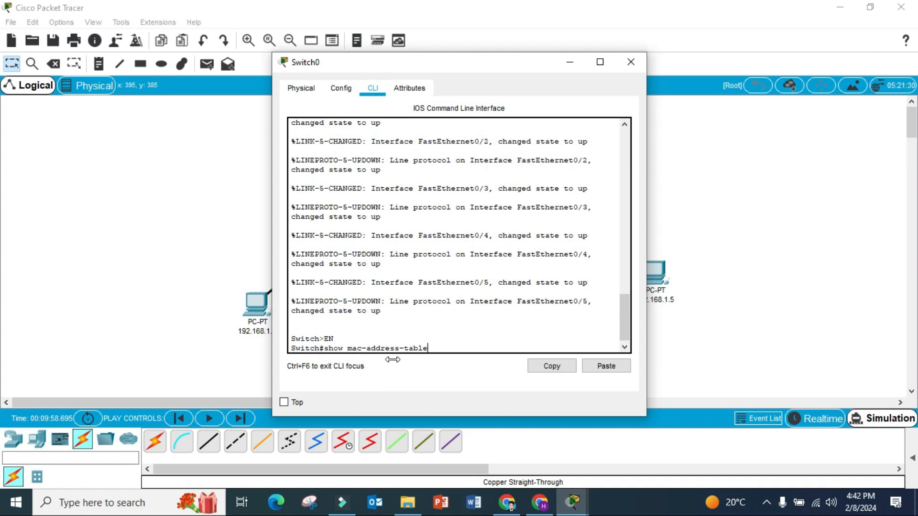
key(Return)
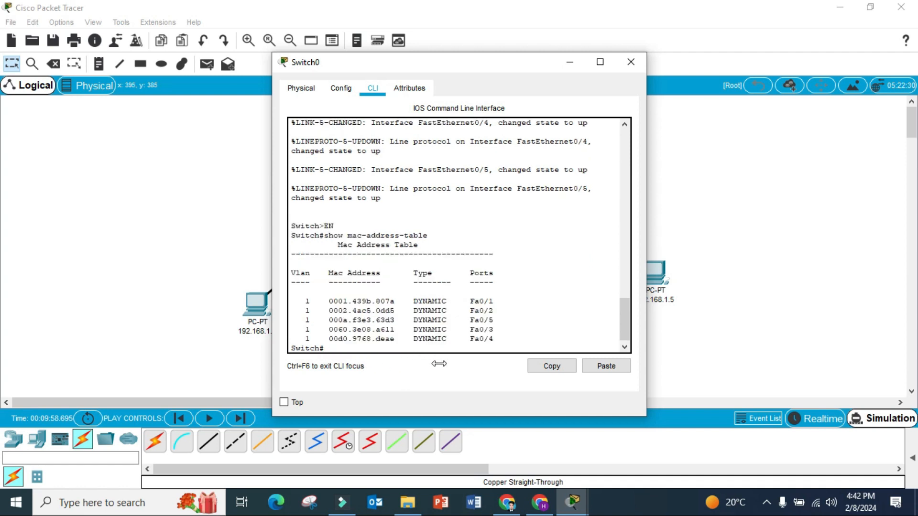
Step: Compare the MAC address table with the PCs by moving the switch's window around the topology, and close the window
drag(466, 62, 722, 143)
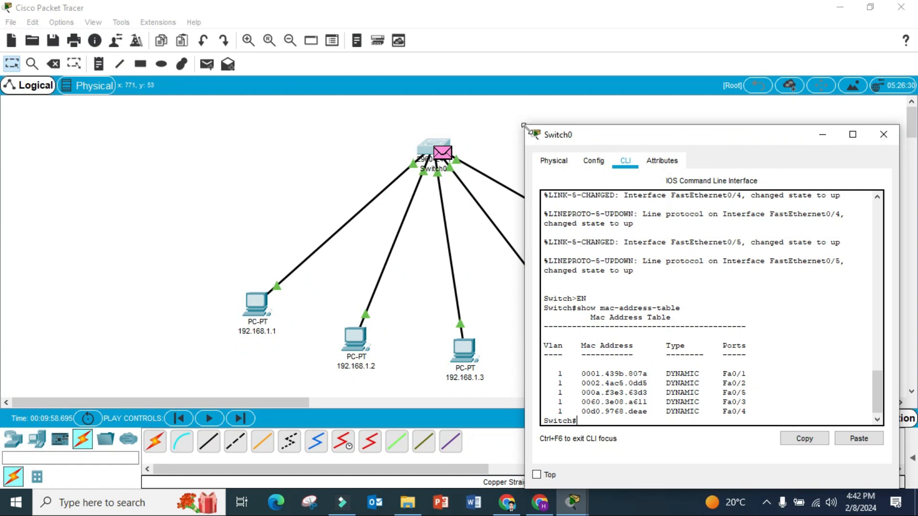
drag(523, 126, 525, 135)
click(725, 143)
drag(724, 143, 253, 107)
click(284, 248)
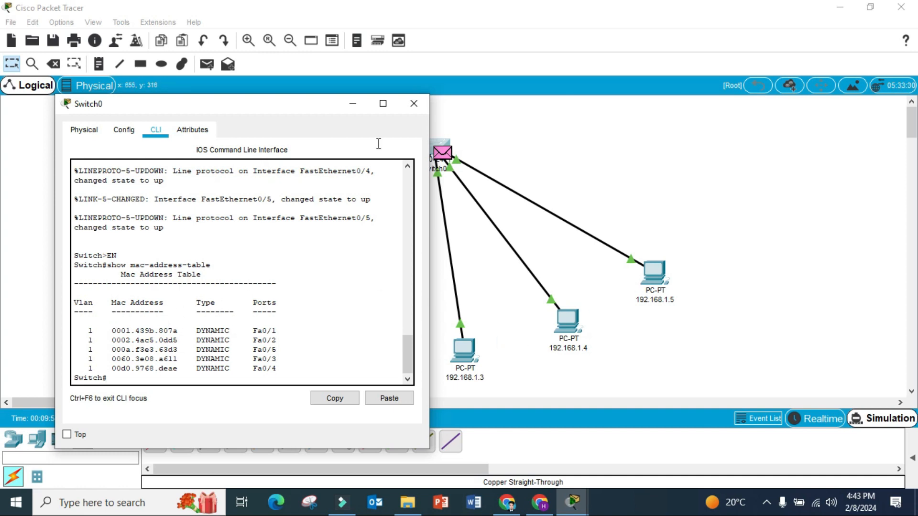
click(297, 106)
drag(819, 119, 782, 110)
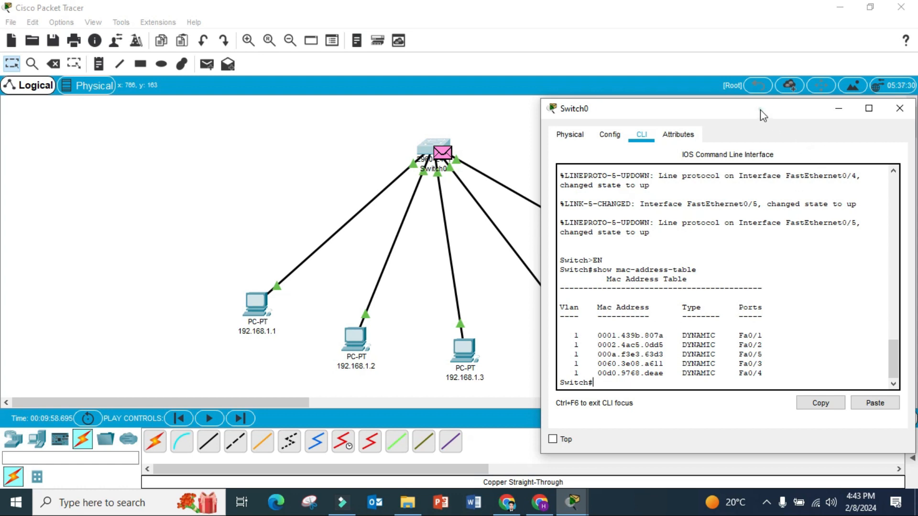
drag(760, 109, 653, 114)
click(792, 112)
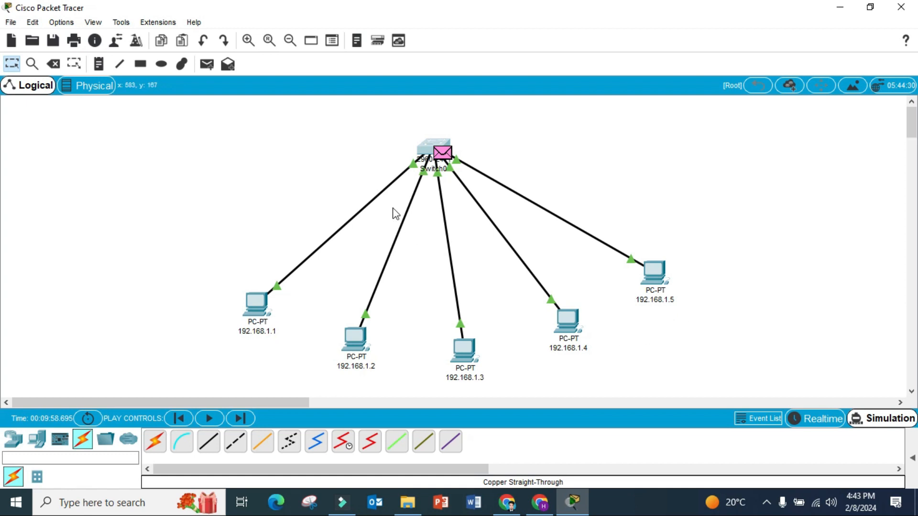
mouse_move(427, 142)
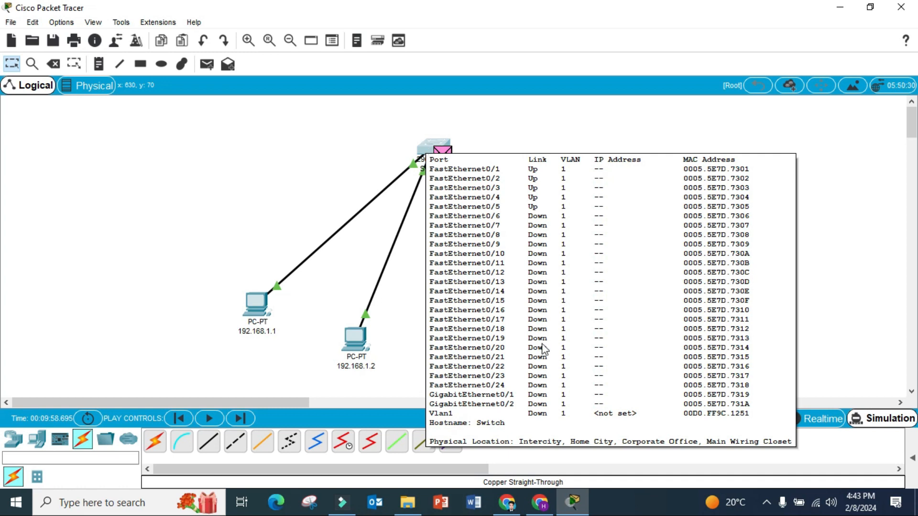
Step: Switch to the browser, look through the YouTube playlist of computer network lessons, and return to Cisco Packet Tracer
click(547, 505)
scroll(553, 231, up, 3)
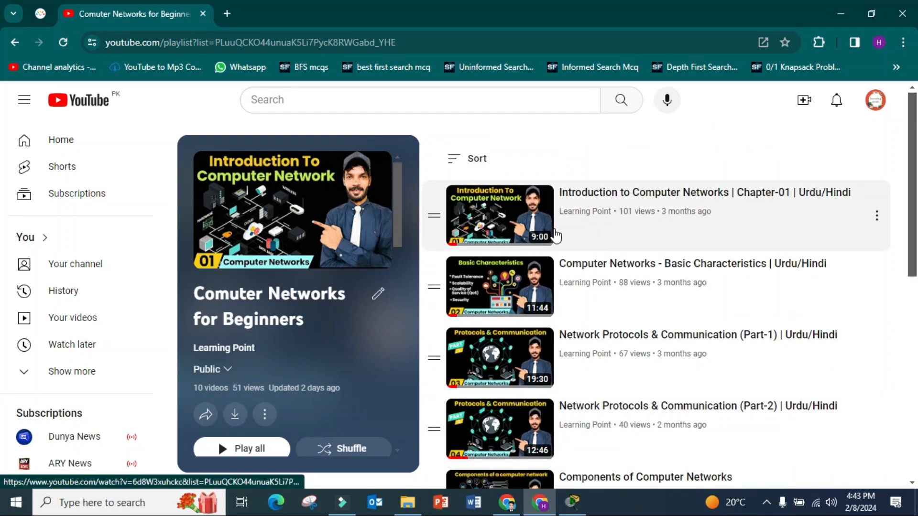
scroll(556, 230, down, 3)
scroll(558, 227, down, 1)
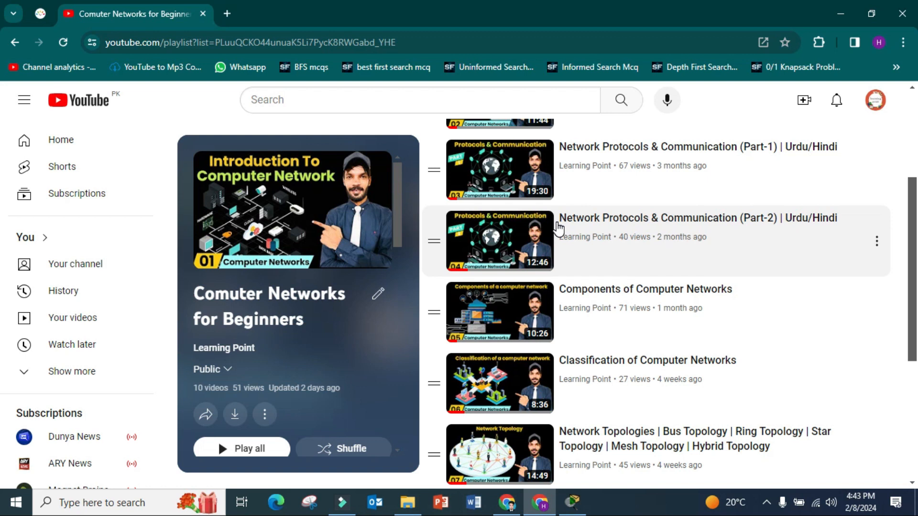
click(572, 502)
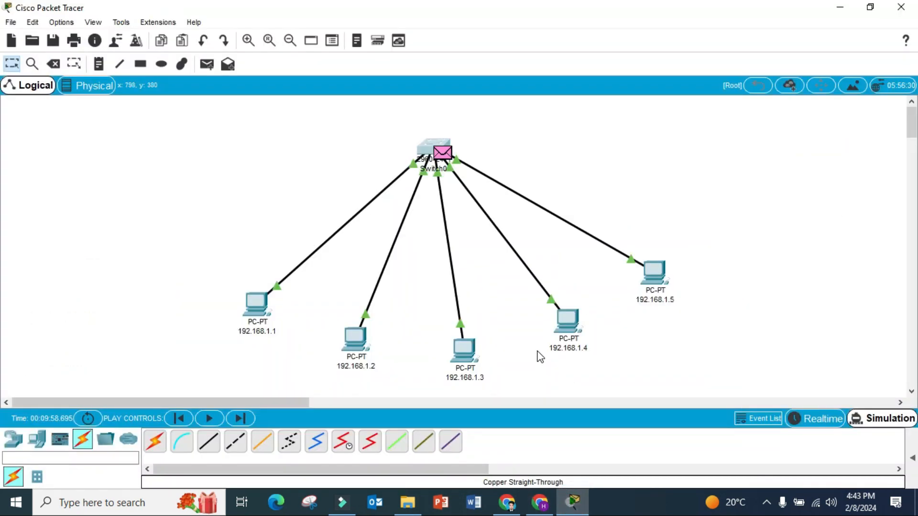